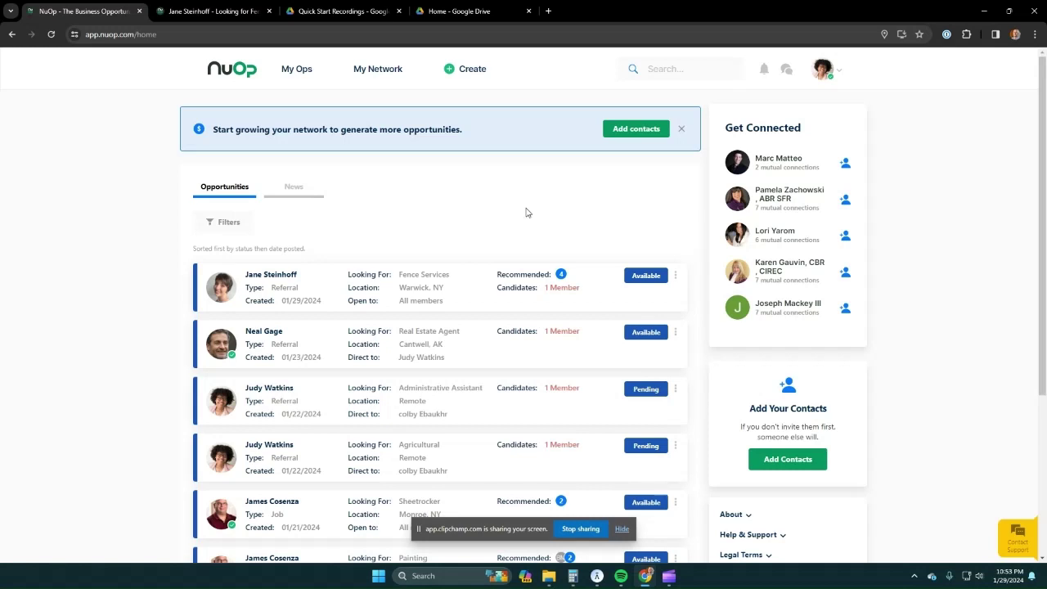
- Start a new job as 'Post a new job', visible to Everyone / Public
{"action": "left_click", "coordinate": [474, 77]}
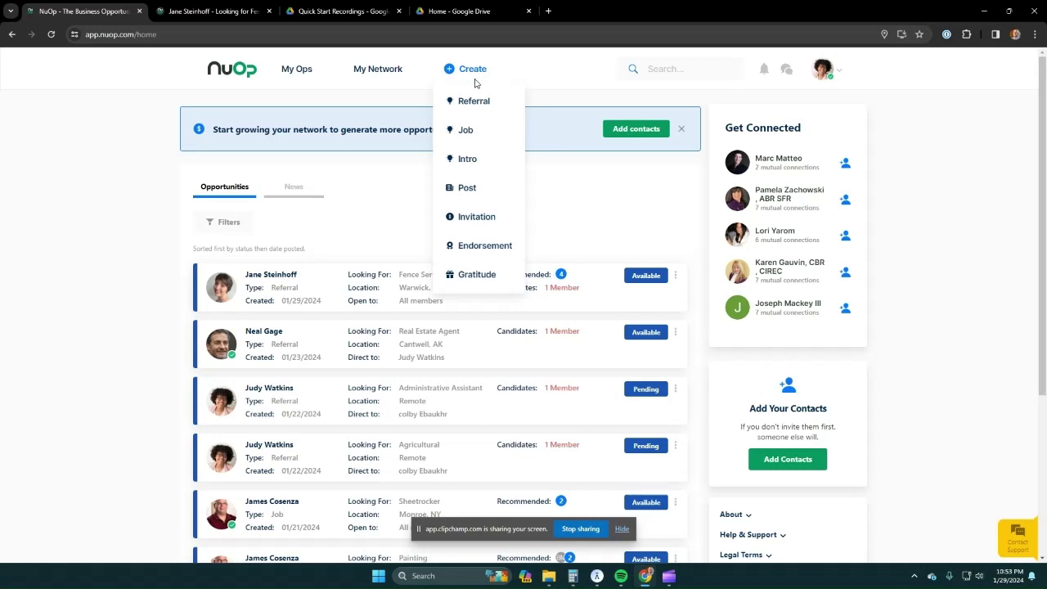
{"action": "left_click", "coordinate": [466, 132]}
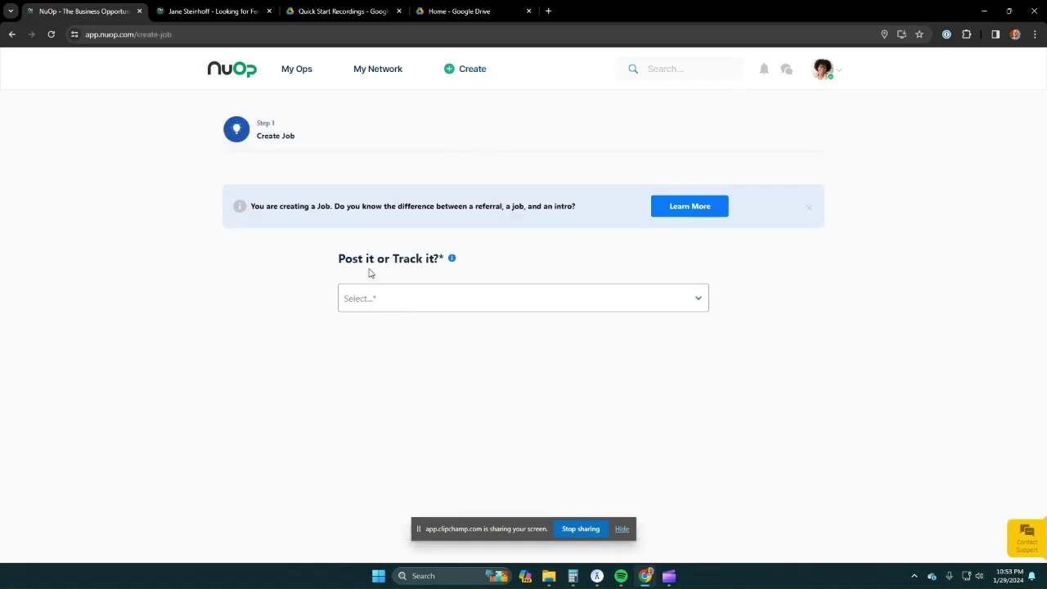
{"action": "left_click", "coordinate": [446, 299]}
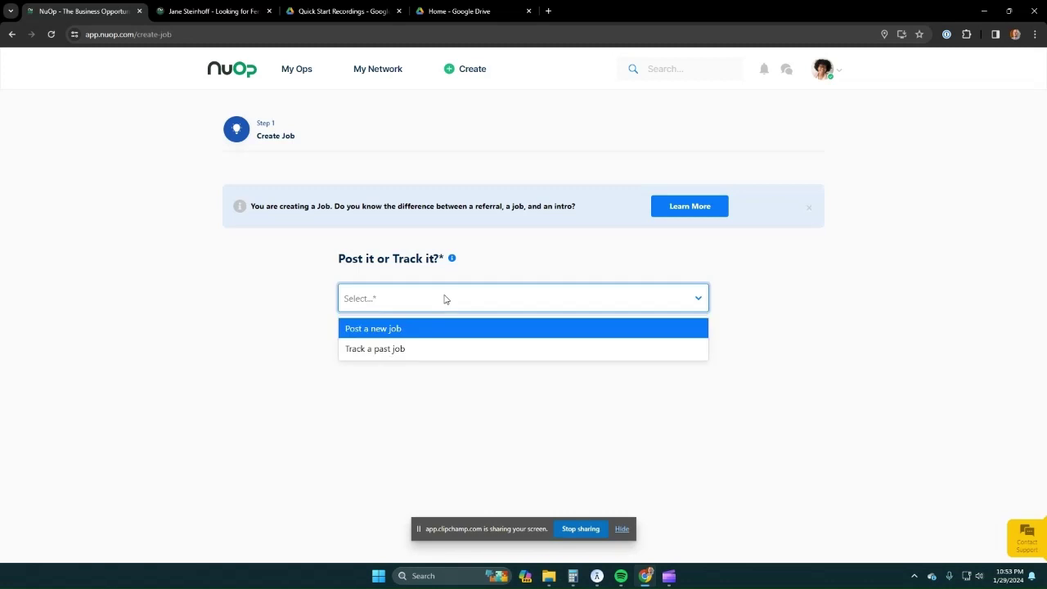
{"action": "left_click", "coordinate": [401, 329]}
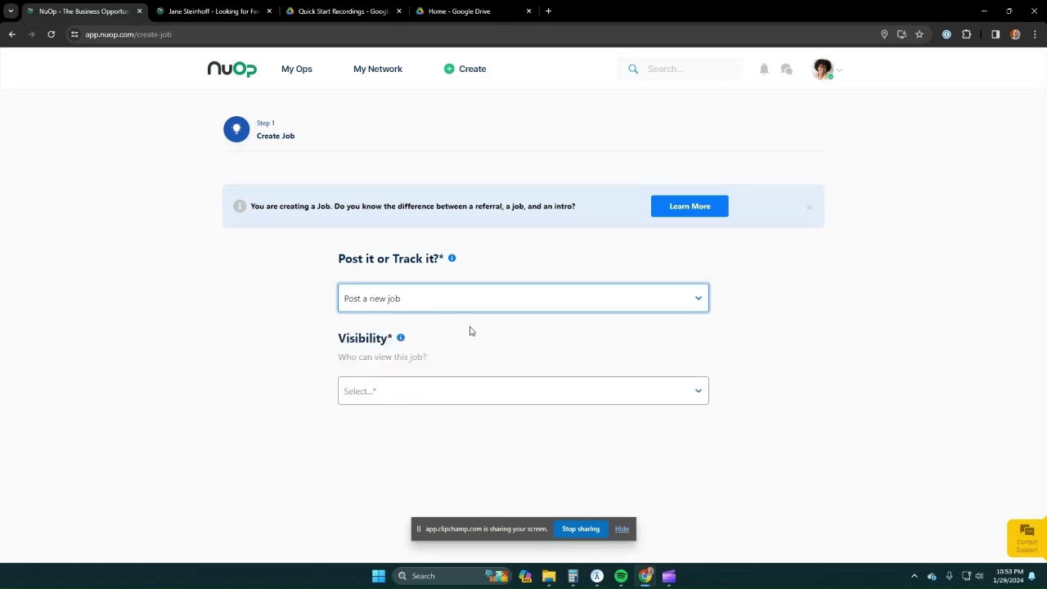
{"action": "left_click", "coordinate": [466, 298]}
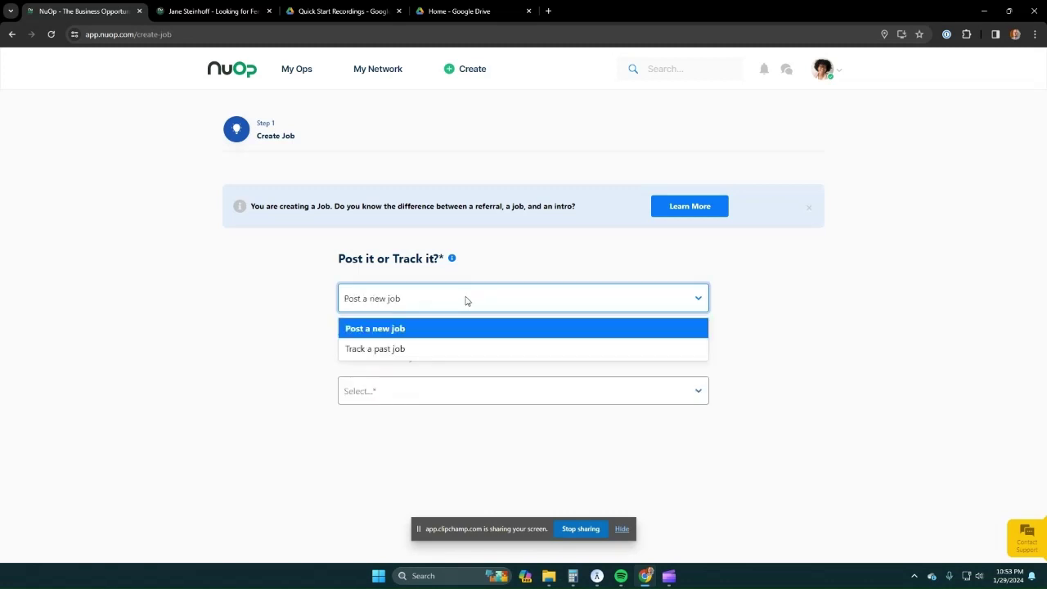
{"action": "left_click", "coordinate": [404, 332]}
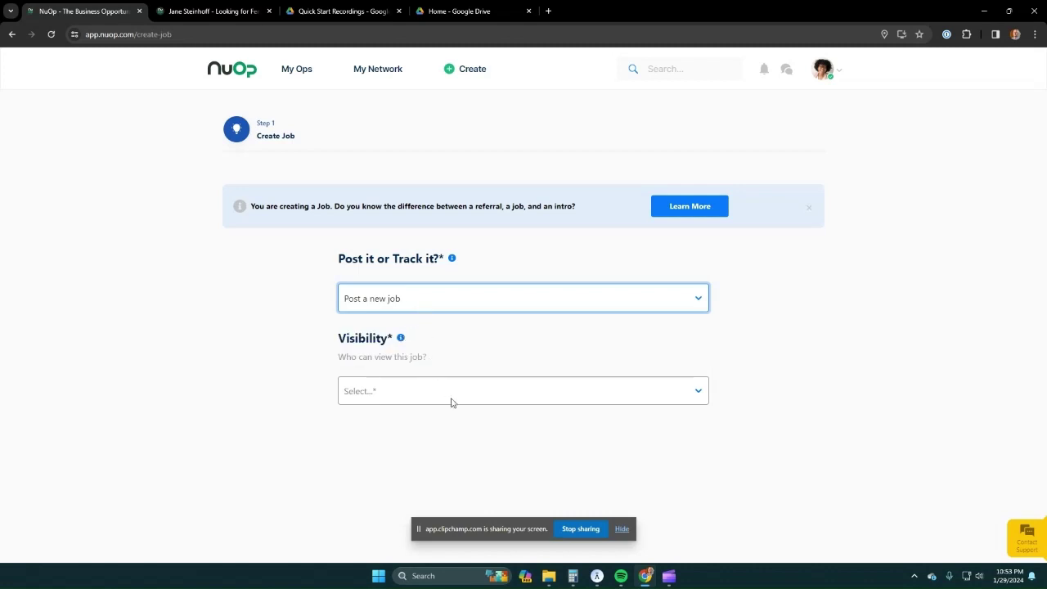
{"action": "left_click", "coordinate": [399, 397]}
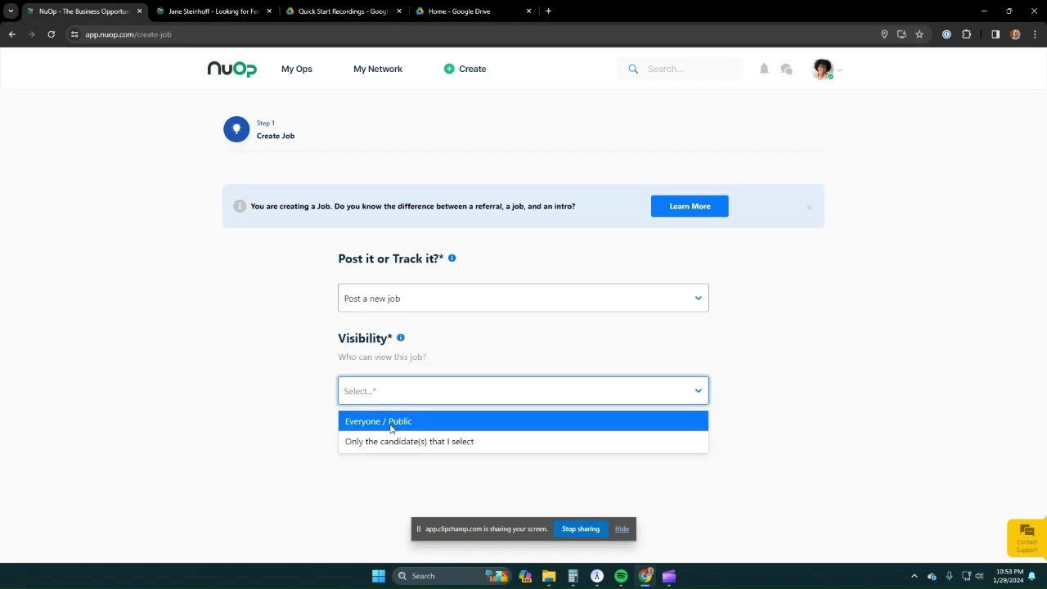
{"action": "left_click", "coordinate": [410, 424]}
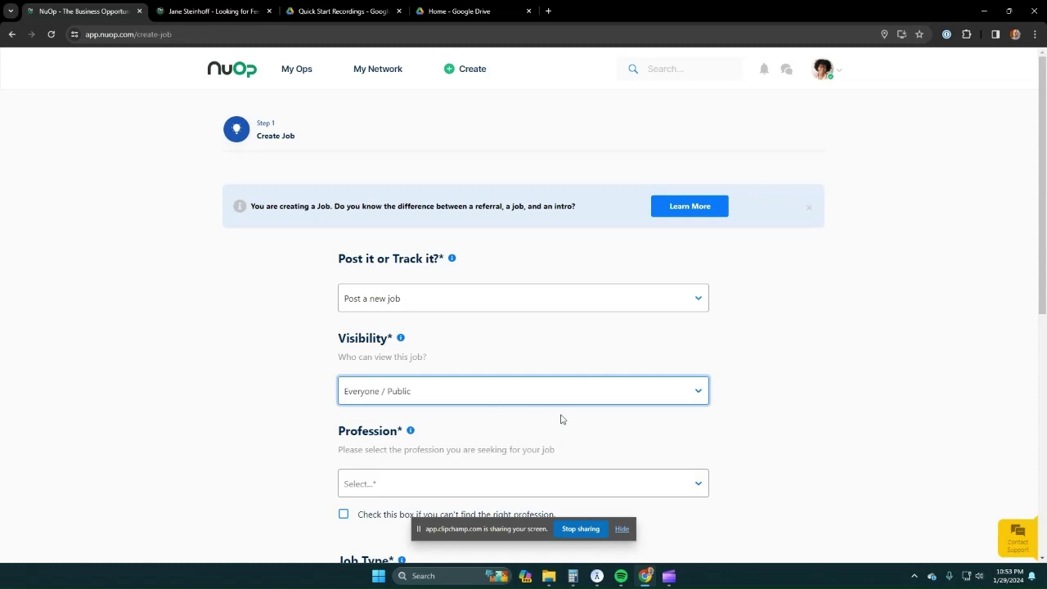
{"action": "scroll", "coordinate": [573, 419], "scroll_direction": "down", "scroll_amount": 2}
- Set profession to Accounting, job type Contractor, subtype Short-term - less than 6 months
{"action": "left_click", "coordinate": [570, 327]}
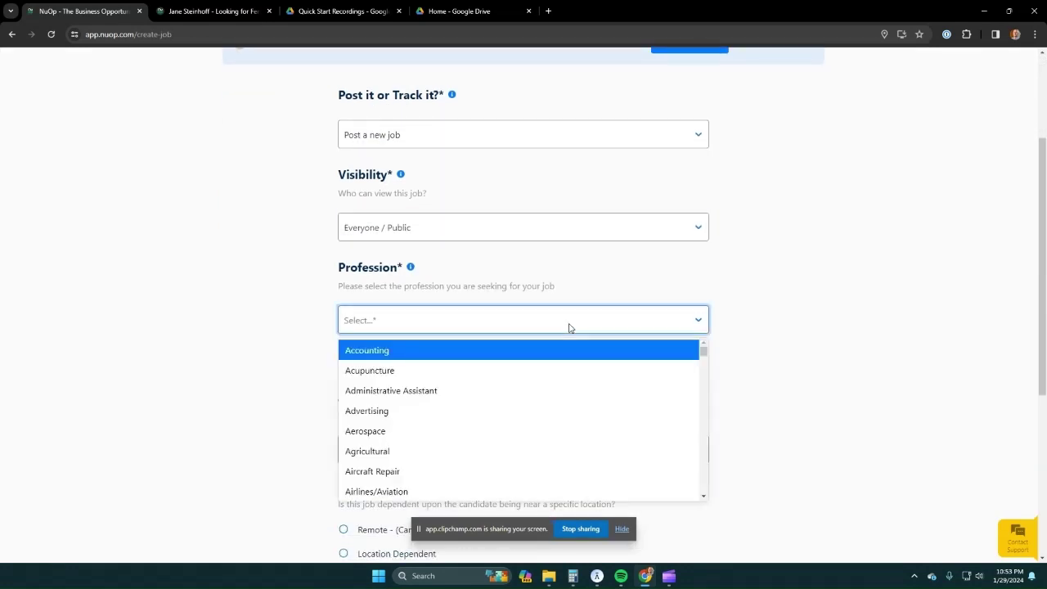
{"action": "left_click", "coordinate": [417, 358]}
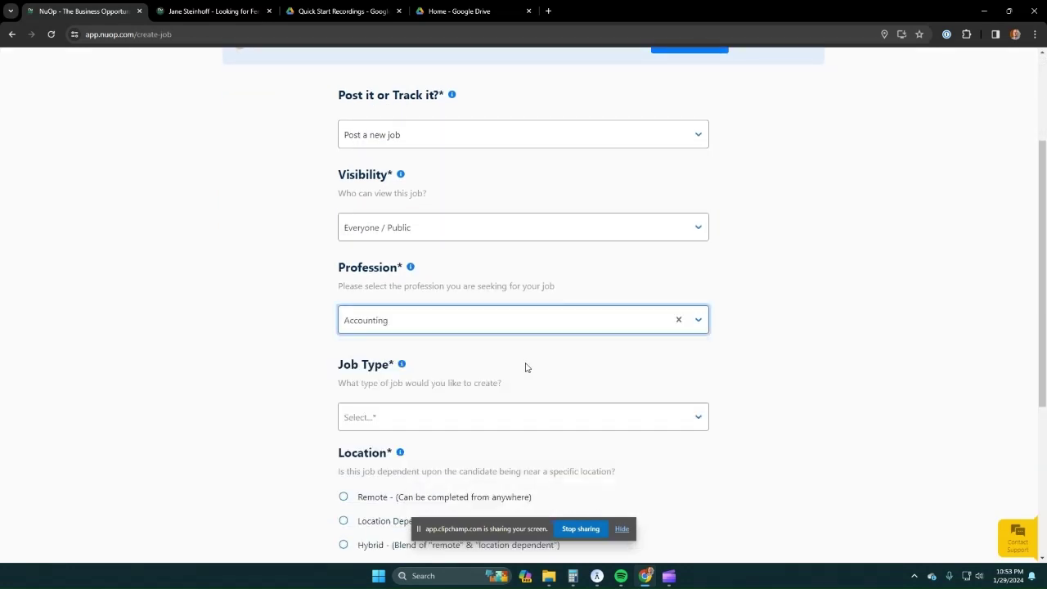
{"action": "scroll", "coordinate": [698, 381], "scroll_direction": "down", "scroll_amount": 2}
{"action": "left_click", "coordinate": [489, 260]}
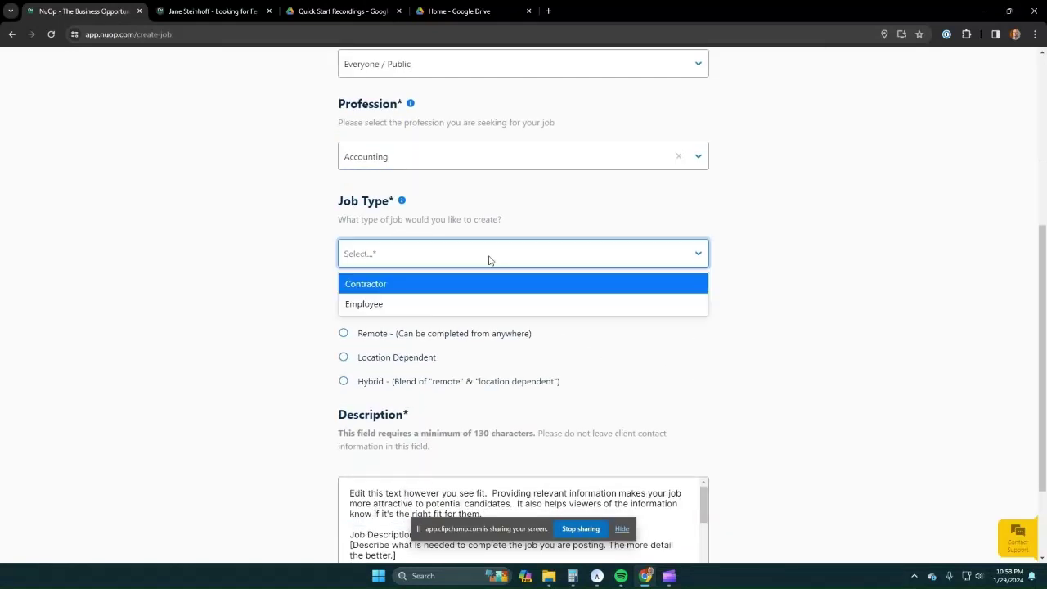
{"action": "left_click", "coordinate": [403, 290]}
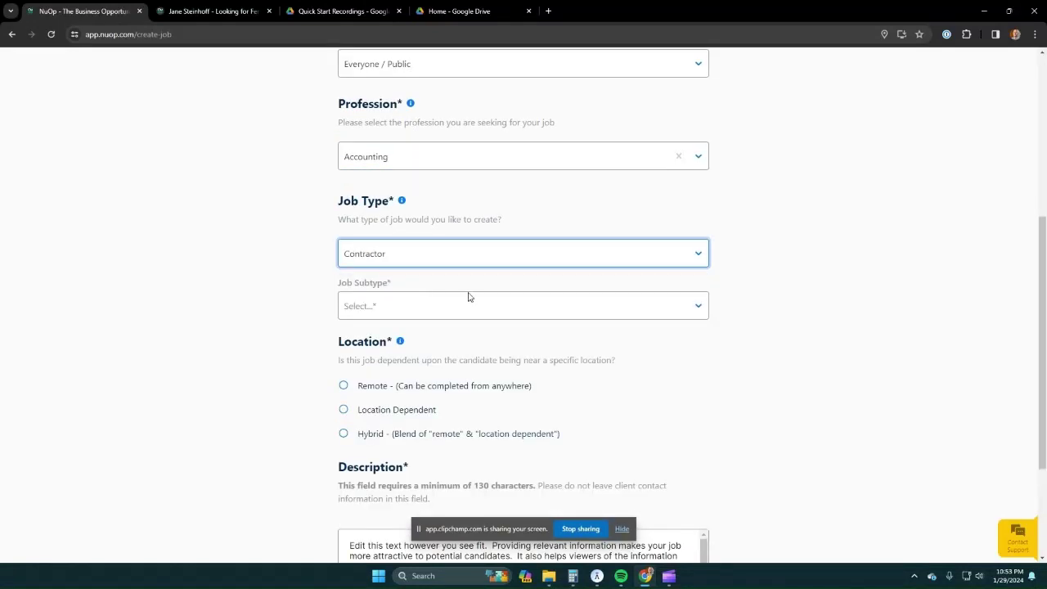
{"action": "left_click", "coordinate": [437, 313]}
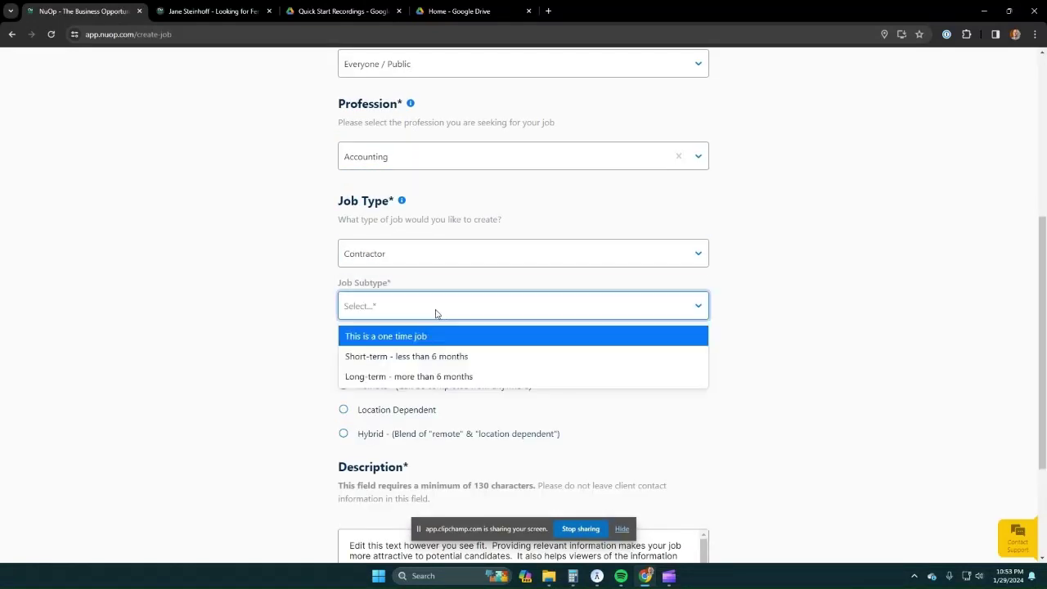
{"action": "left_click", "coordinate": [461, 362]}
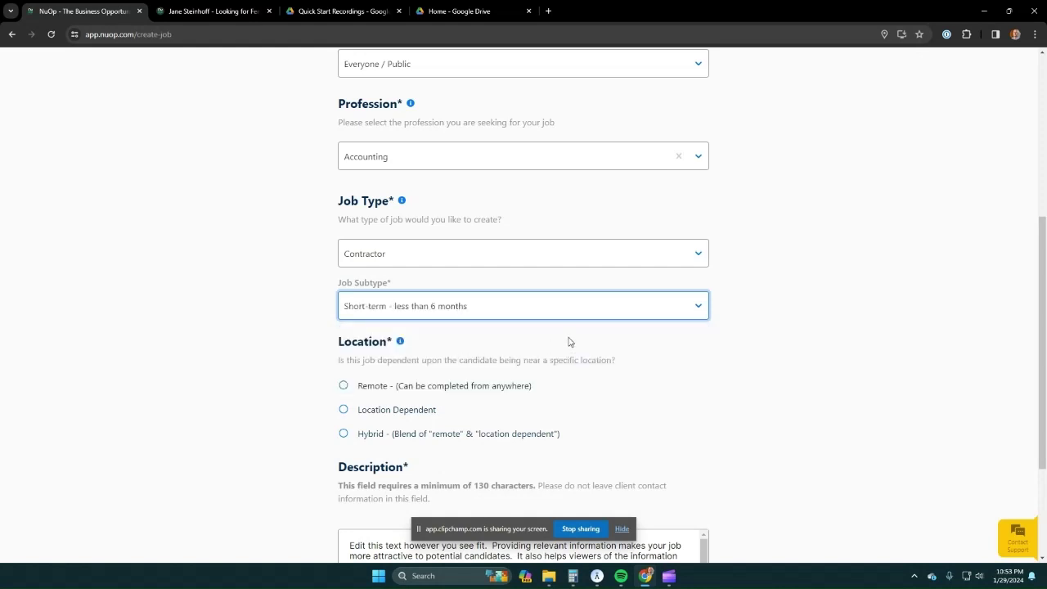
{"action": "left_click", "coordinate": [480, 308]}
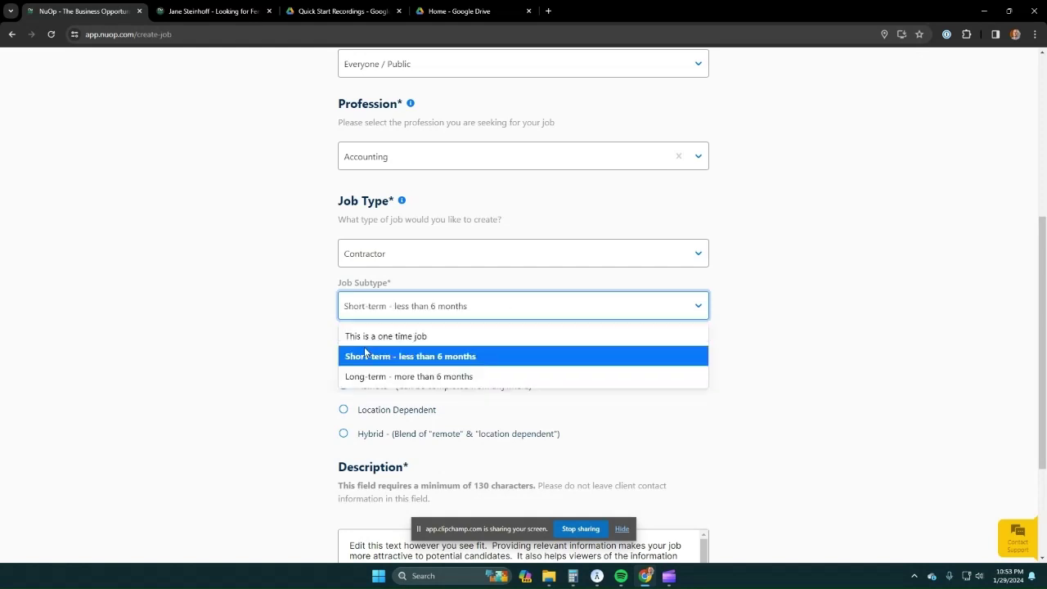
{"action": "left_click", "coordinate": [465, 361]}
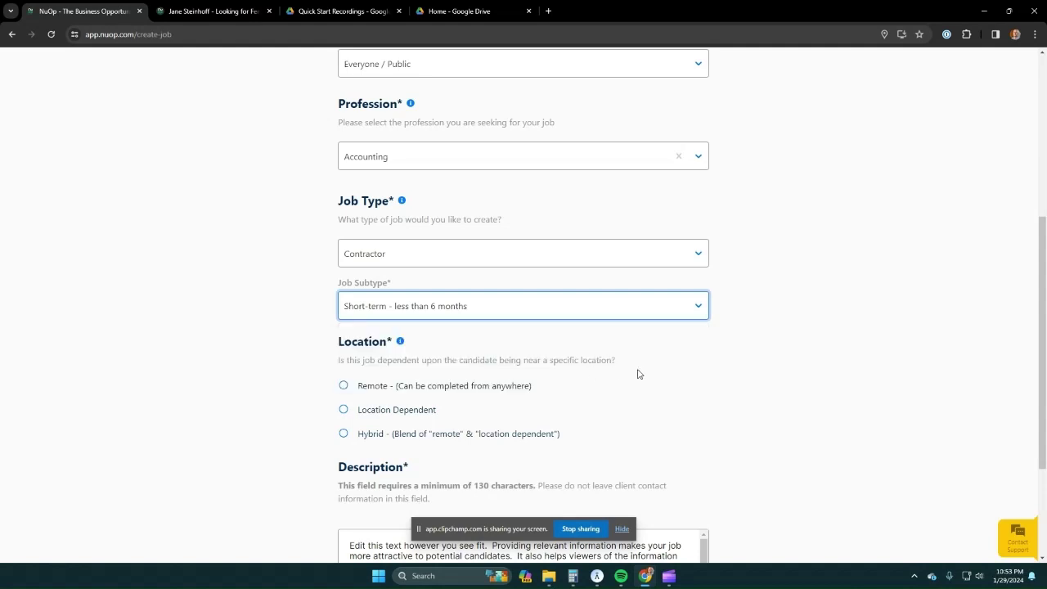
{"action": "scroll", "coordinate": [641, 372], "scroll_direction": "down", "scroll_amount": 2}
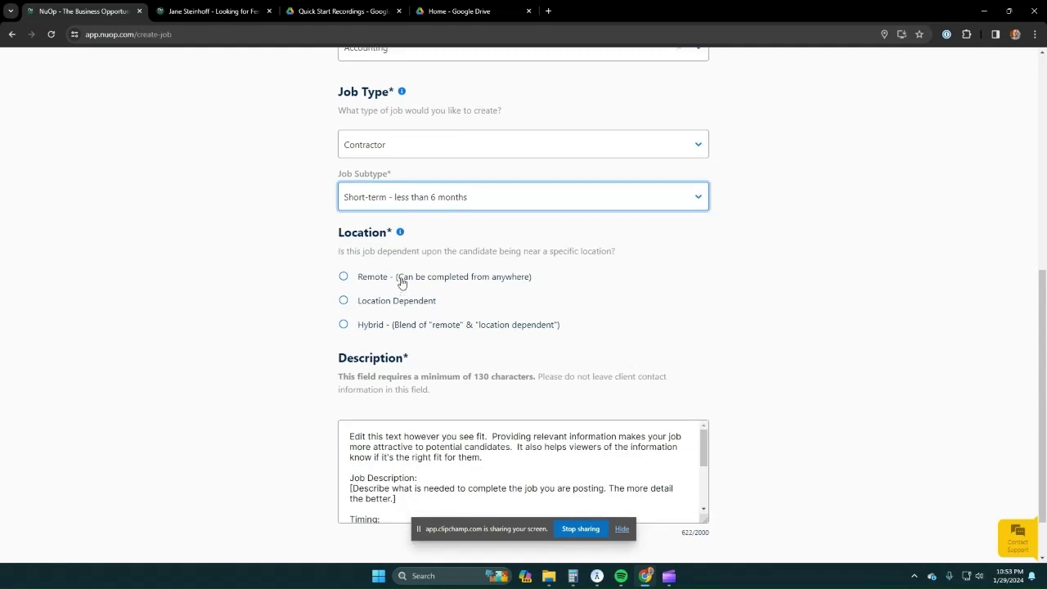
- Mark the job as remote
{"action": "left_click", "coordinate": [345, 278]}
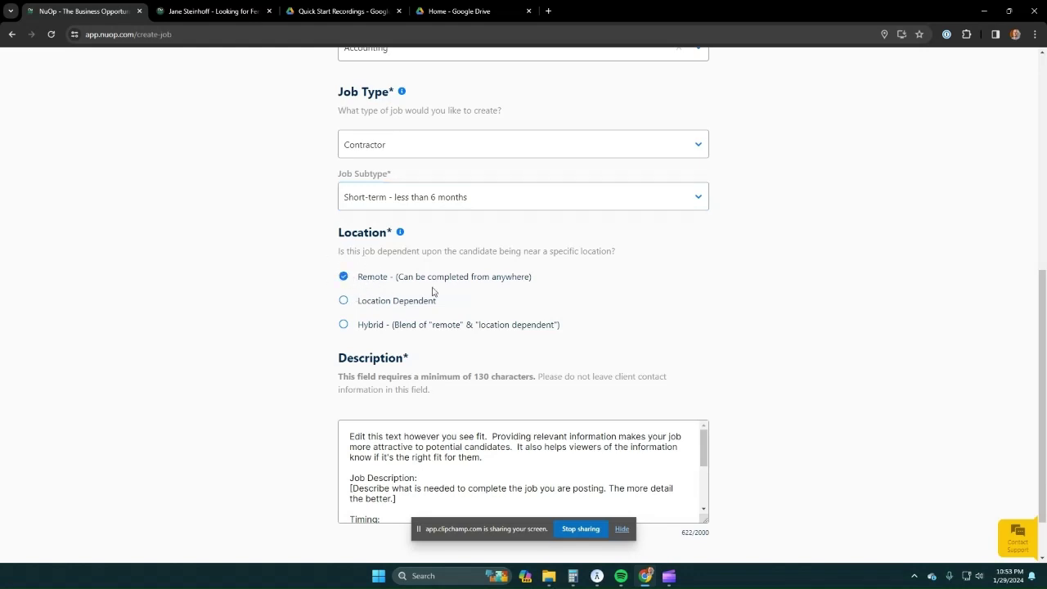
{"action": "scroll", "coordinate": [691, 332], "scroll_direction": "down", "scroll_amount": 1}
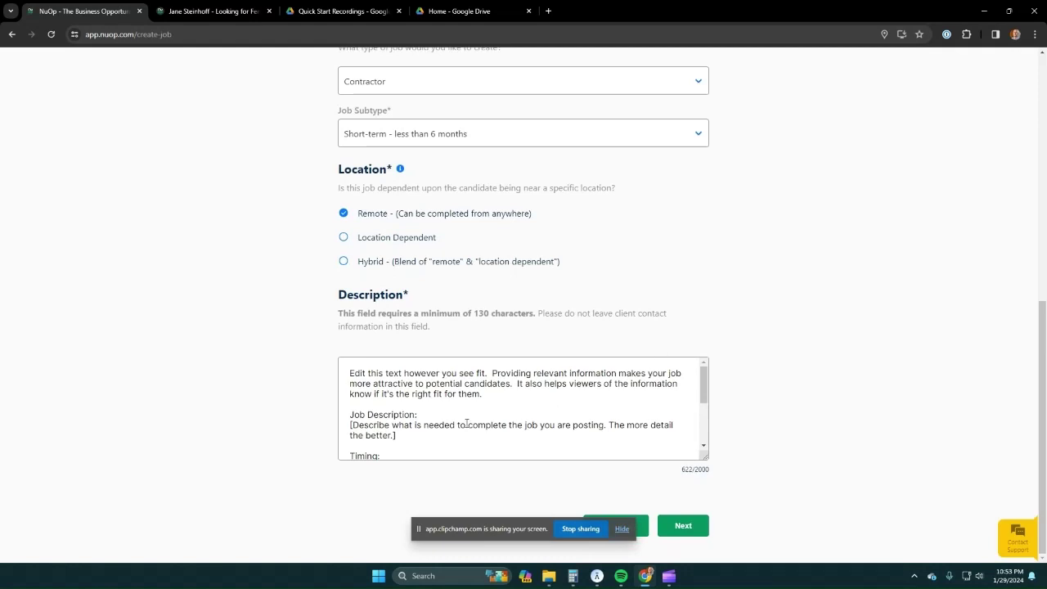
{"action": "scroll", "coordinate": [466, 424], "scroll_direction": "down", "scroll_amount": 3}
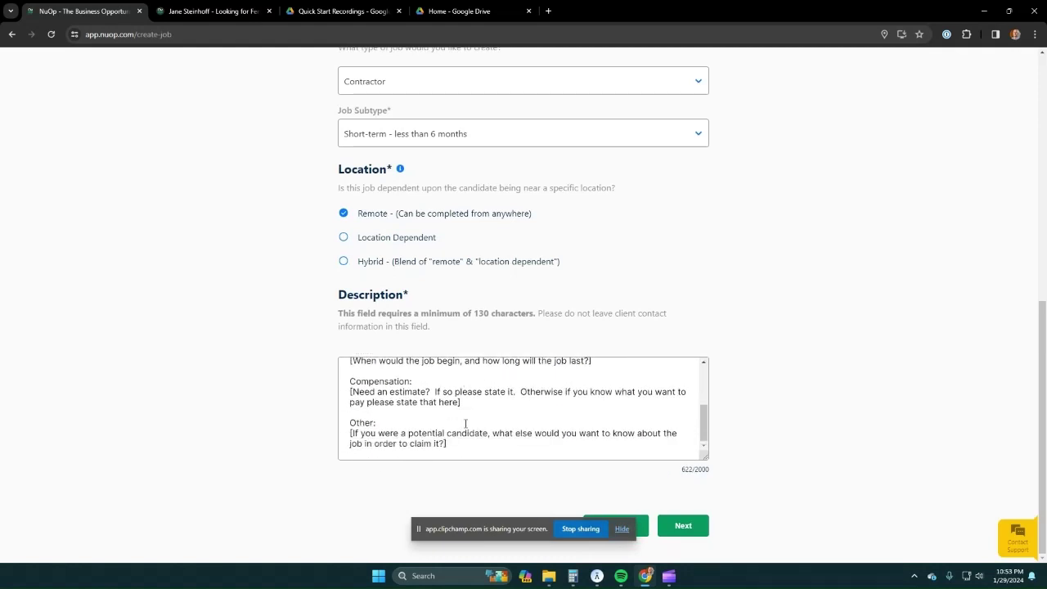
{"action": "scroll", "coordinate": [466, 424], "scroll_direction": "up", "scroll_amount": 3}
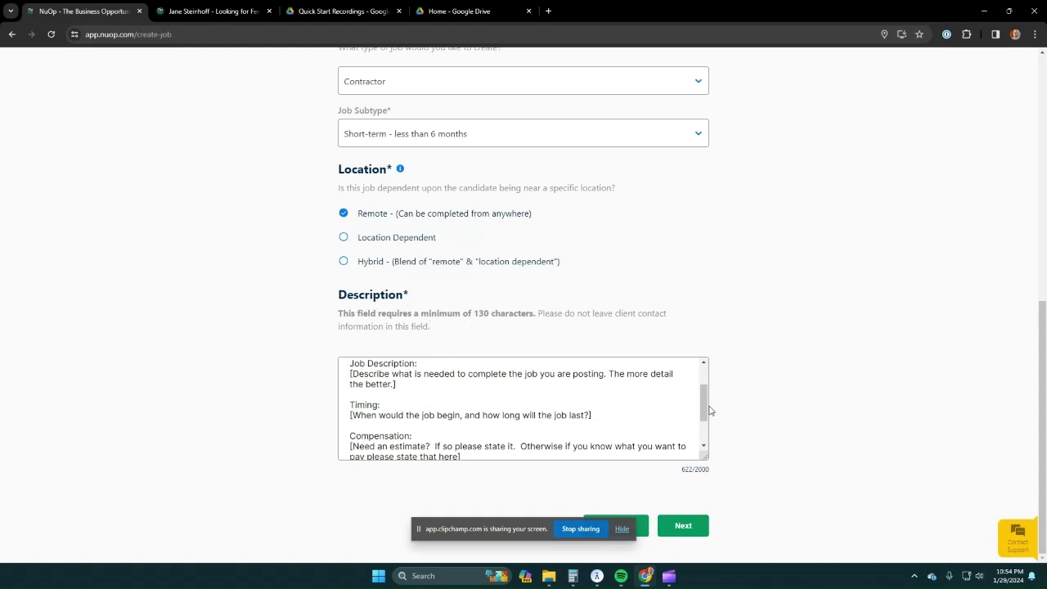
{"action": "left_click_drag", "start_coordinate": [705, 405], "coordinate": [705, 384]}
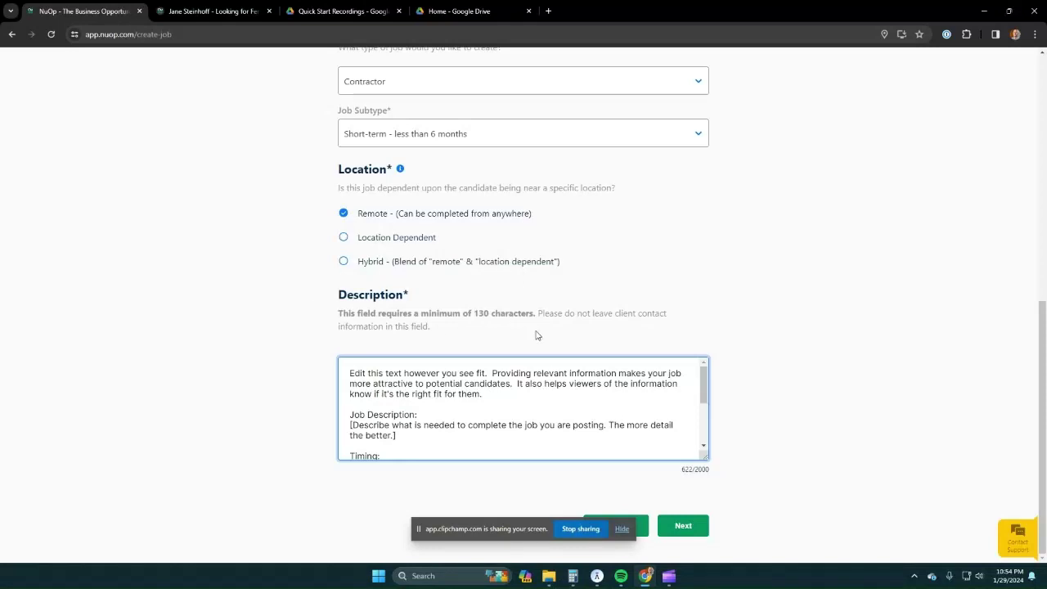
- Replace the description with 'Whatever you want' repeated past 130 characters, then continue to the preview
{"action": "left_click_drag", "start_coordinate": [351, 373], "coordinate": [524, 485]}
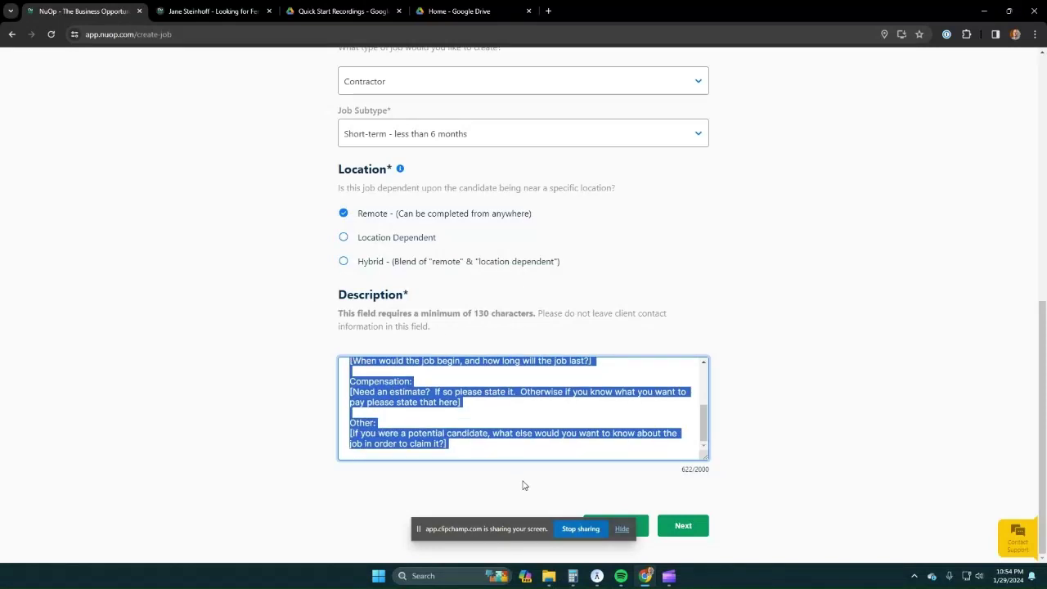
{"action": "key", "text": "BackSpace"}
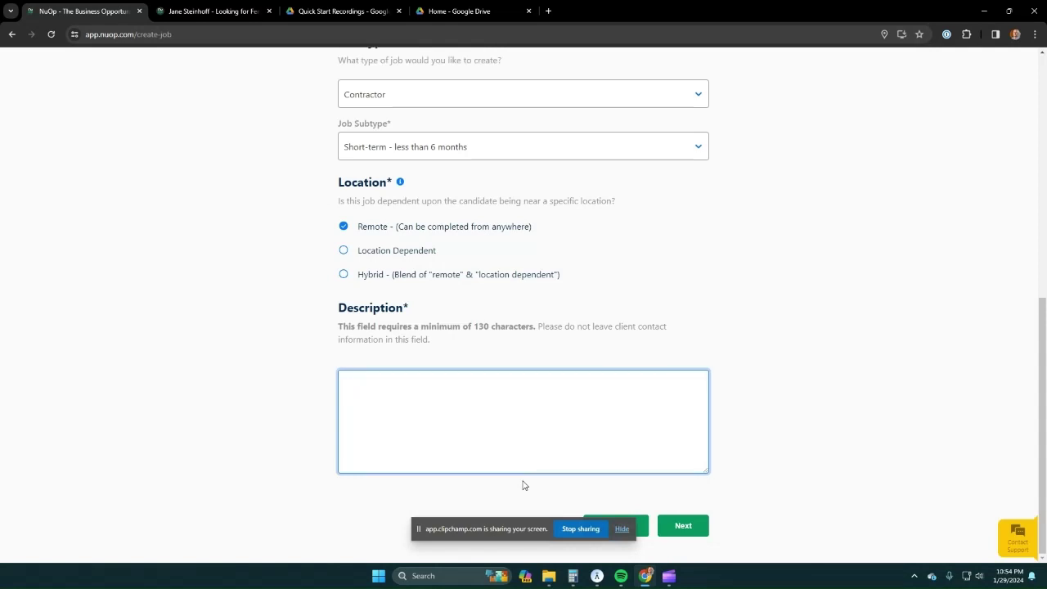
{"action": "type", "text": "Whatever you "}
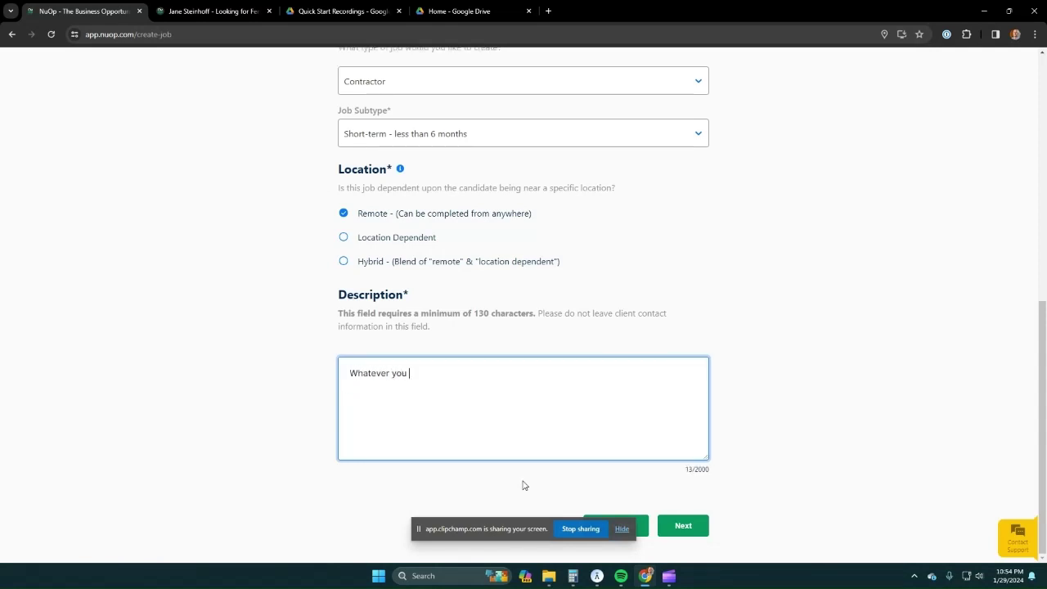
{"action": "type", "text": "wnat"}
{"action": "key", "text": "BackSpace"}
{"action": "key", "text": "BackSpace"}
{"action": "key", "text": "ctrl+a"}
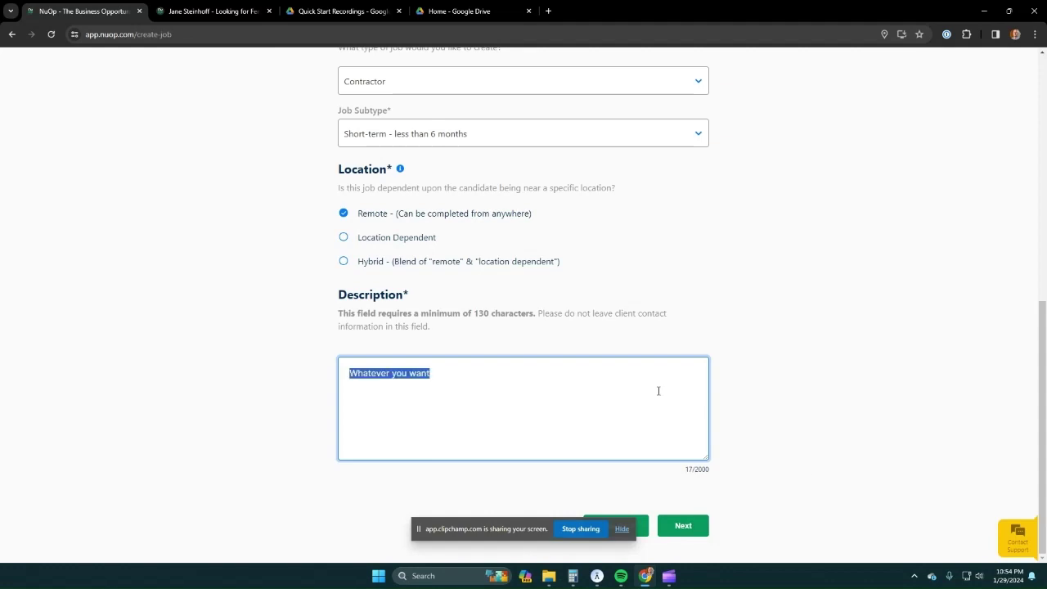
{"action": "key", "text": "ctrl+c"}
{"action": "key", "text": "ctrl+v"}
{"action": "key", "text": "ctrl+v"}
{"action": "key", "text": "ctrl+v"}
{"action": "key", "text": "ctrl+v"}
{"action": "key", "text": "ctrl+v"}
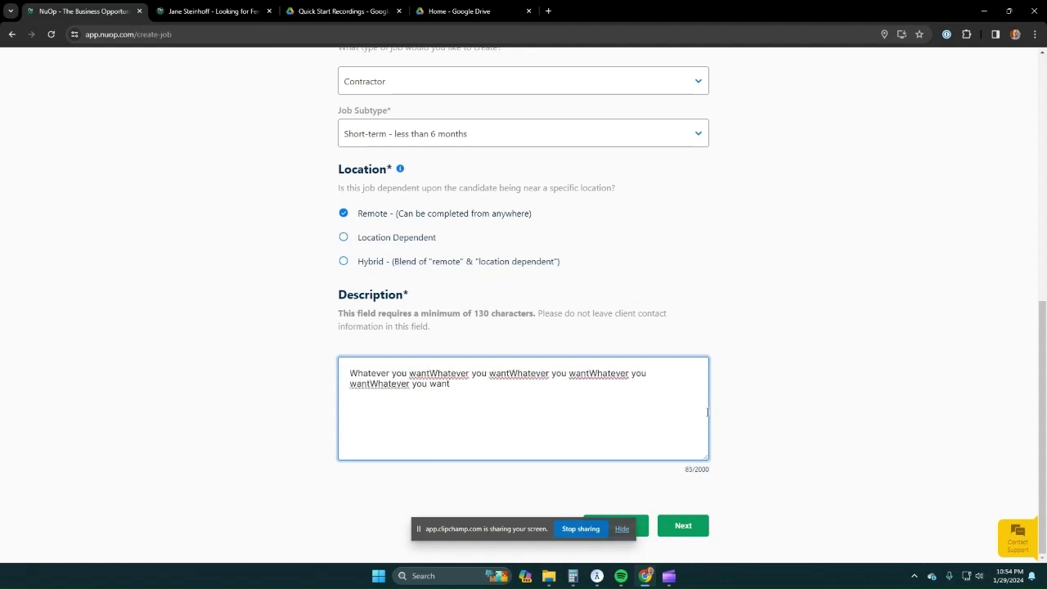
{"action": "key", "text": "ctrl+v"}
{"action": "key", "text": "ctrl+v"}
{"action": "key", "text": "ctrl+v"}
{"action": "key", "text": "ctrl+v"}
{"action": "key", "text": "ctrl+v"}
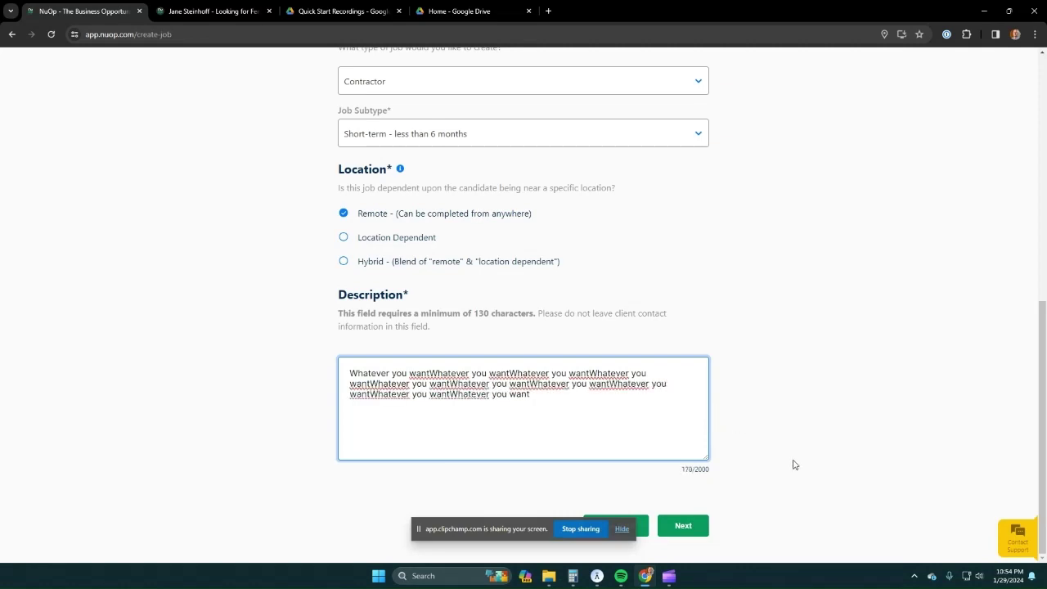
{"action": "left_click", "coordinate": [683, 527]}
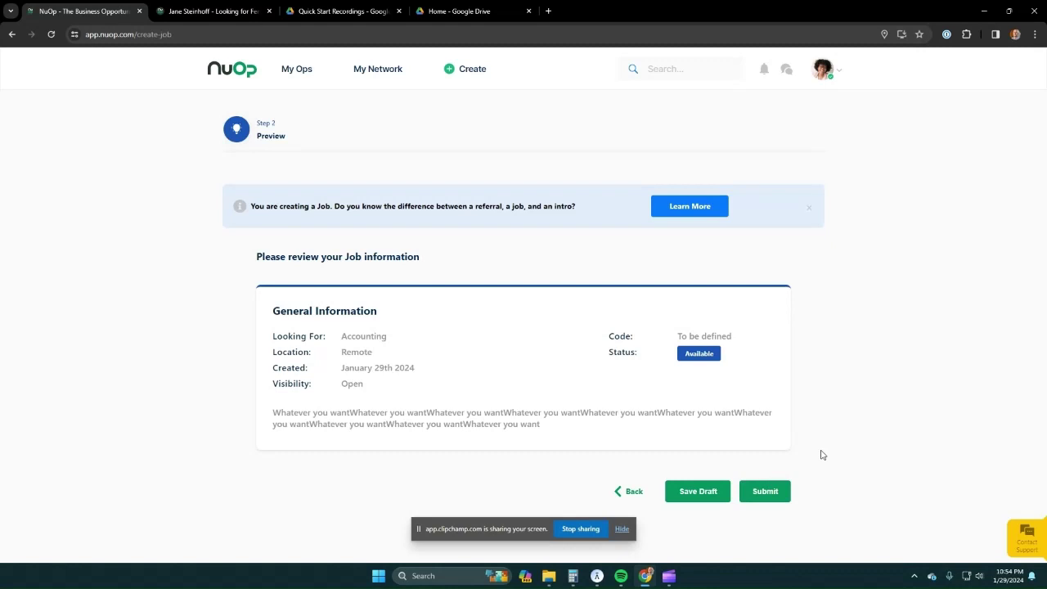
- Return to the job form and open the Opportunity Type Definitions article in a new tab
{"action": "left_click", "coordinate": [630, 491]}
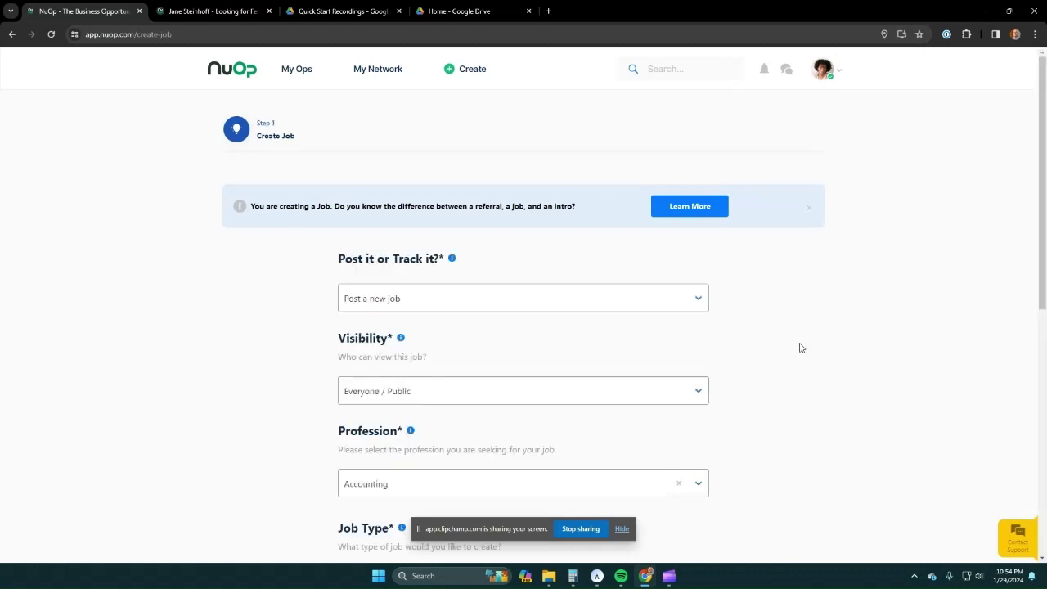
{"action": "scroll", "coordinate": [802, 348], "scroll_direction": "down", "scroll_amount": 5}
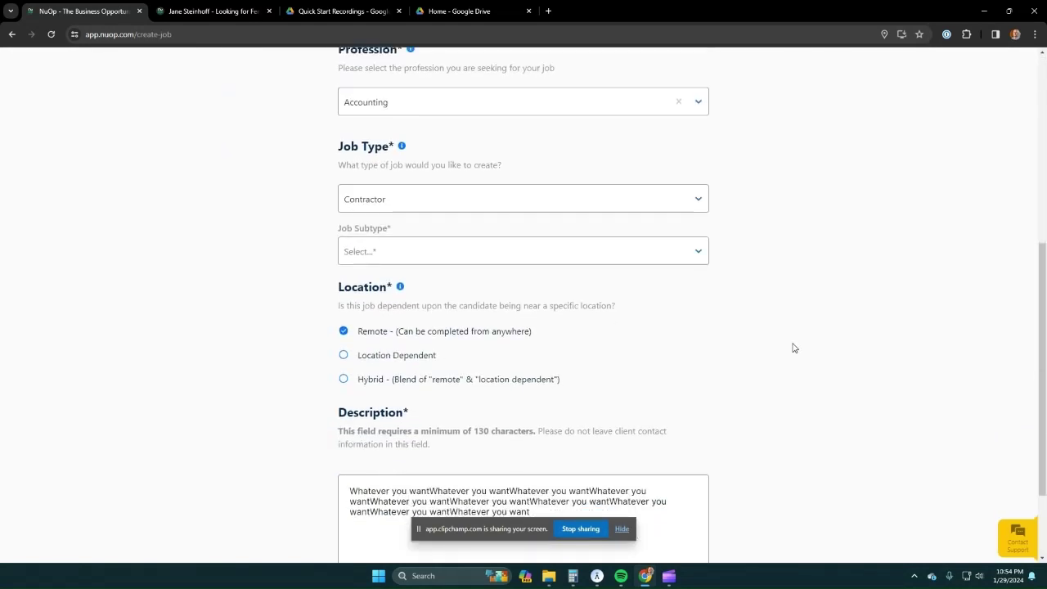
{"action": "scroll", "coordinate": [793, 347], "scroll_direction": "up", "scroll_amount": 5}
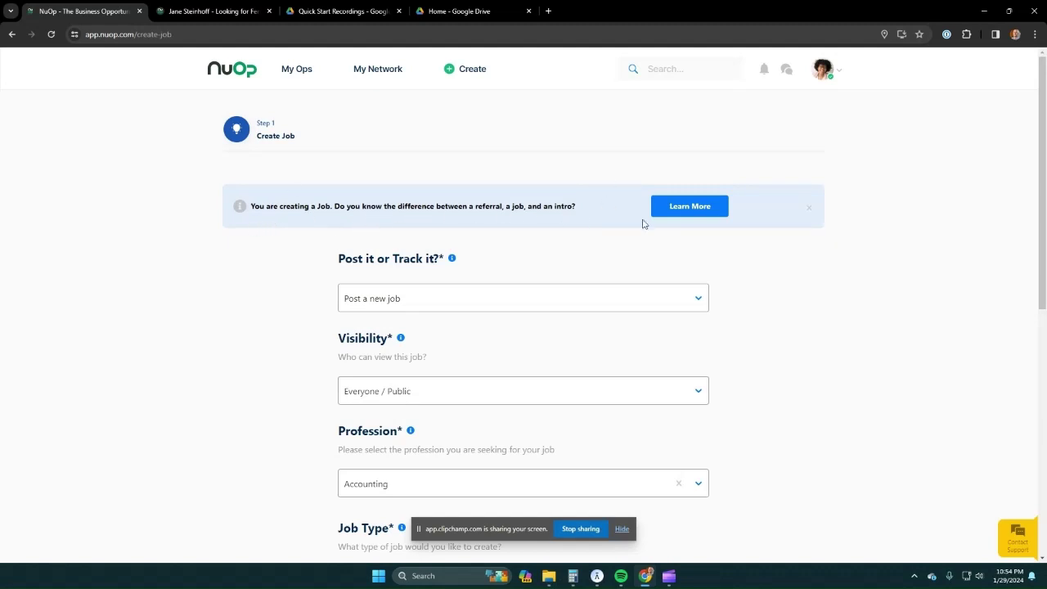
{"action": "left_click", "coordinate": [704, 211]}
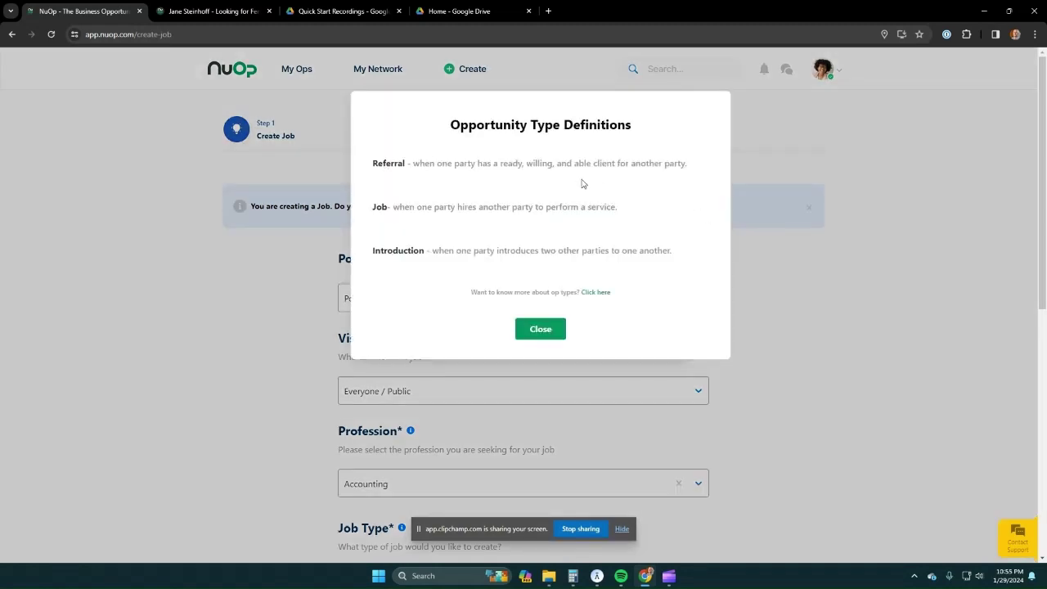
{"action": "left_click", "coordinate": [601, 292]}
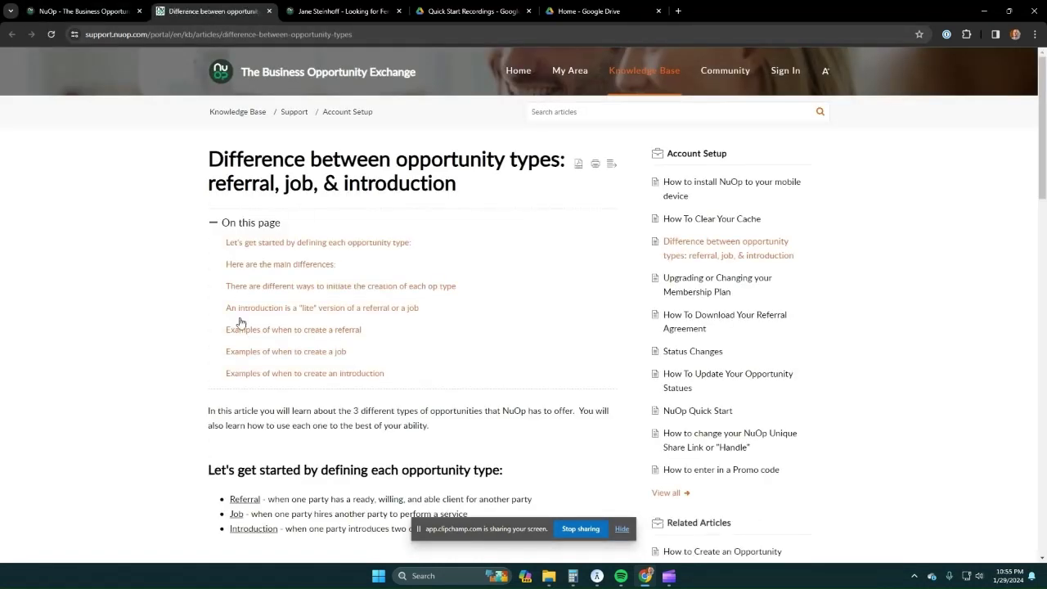
- Read the opportunity-types article, then go back to the first tab's NuOp home feed
{"action": "scroll", "coordinate": [456, 397], "scroll_direction": "down", "scroll_amount": 3}
{"action": "scroll", "coordinate": [457, 398], "scroll_direction": "down", "scroll_amount": 3}
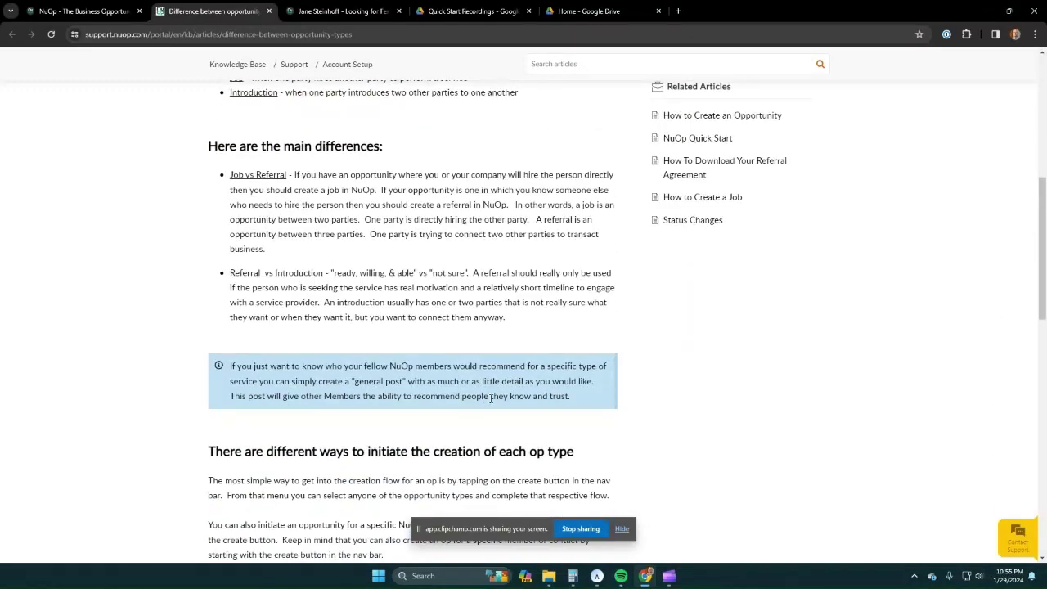
{"action": "scroll", "coordinate": [492, 401], "scroll_direction": "up", "scroll_amount": 5}
{"action": "left_click", "coordinate": [112, 12]}
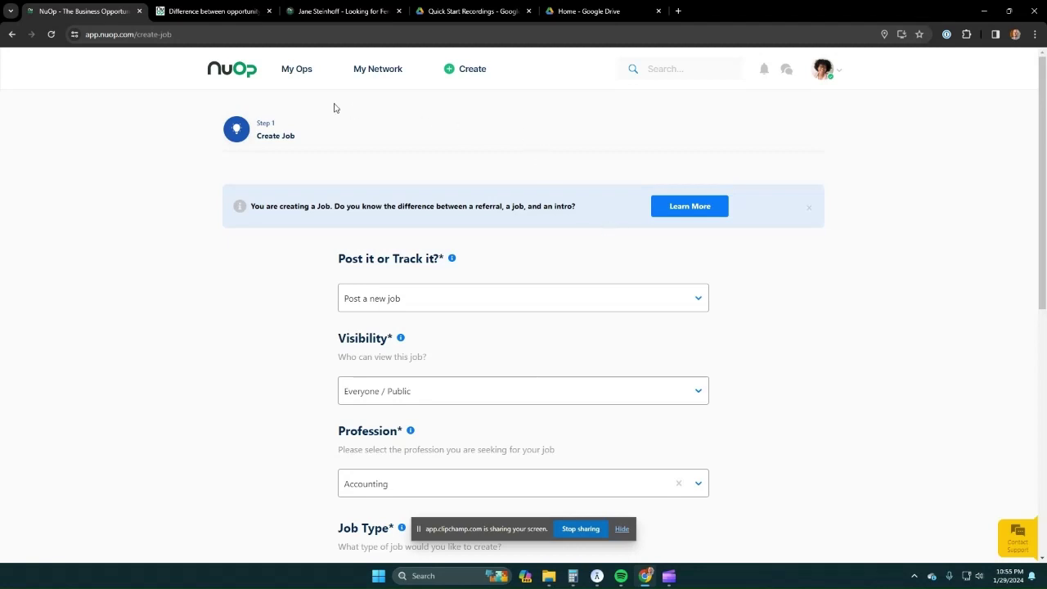
{"action": "left_click", "coordinate": [243, 80]}
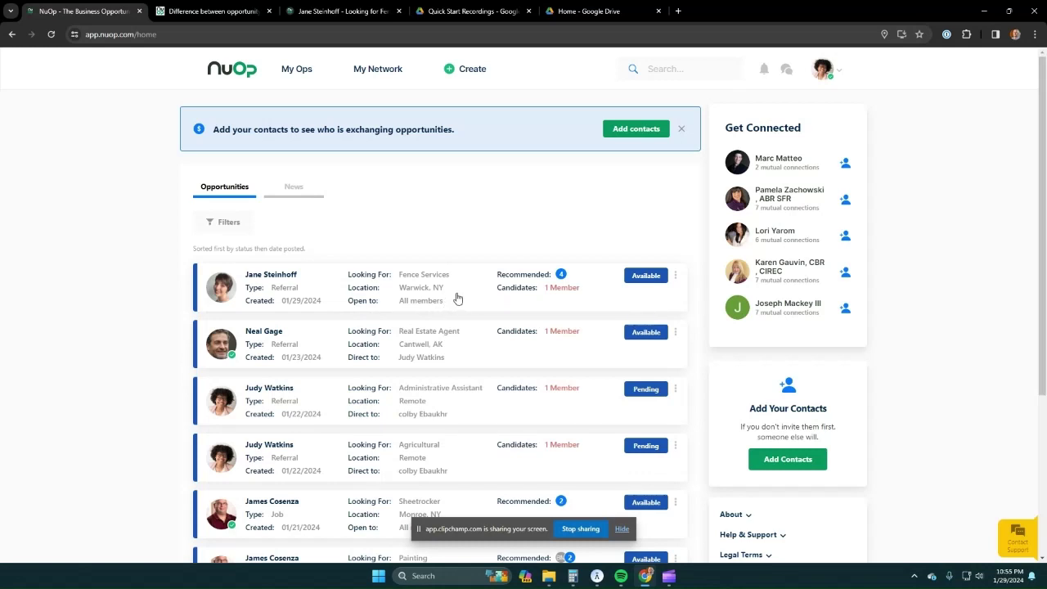
- Open the Create menu from the home feed's top navigation
{"action": "left_click", "coordinate": [473, 72]}
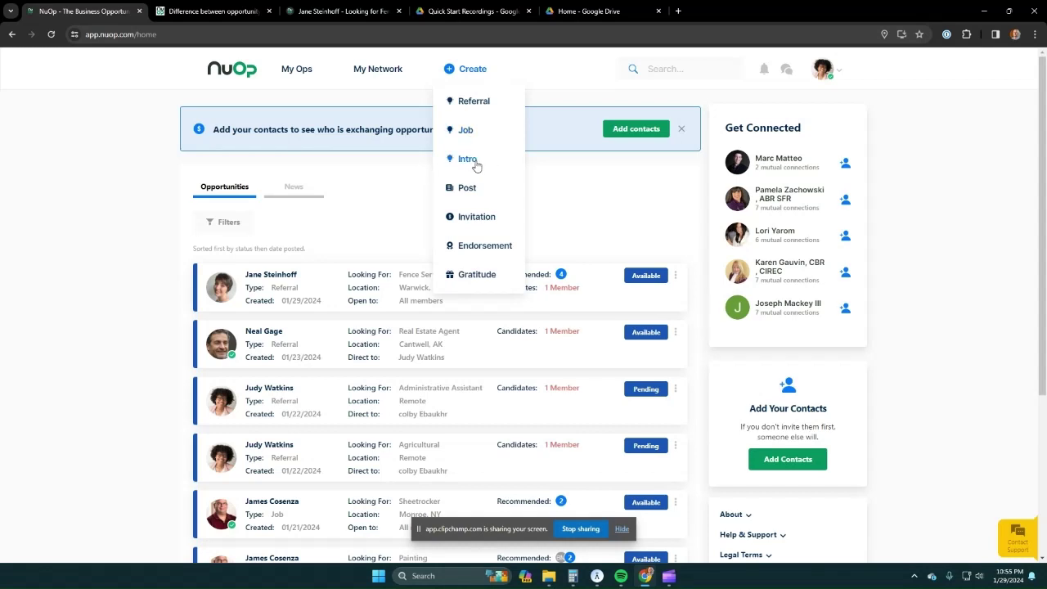
- Start a new referral as 'Post a new referral', visible to Everyone / Public
{"action": "left_click", "coordinate": [488, 105]}
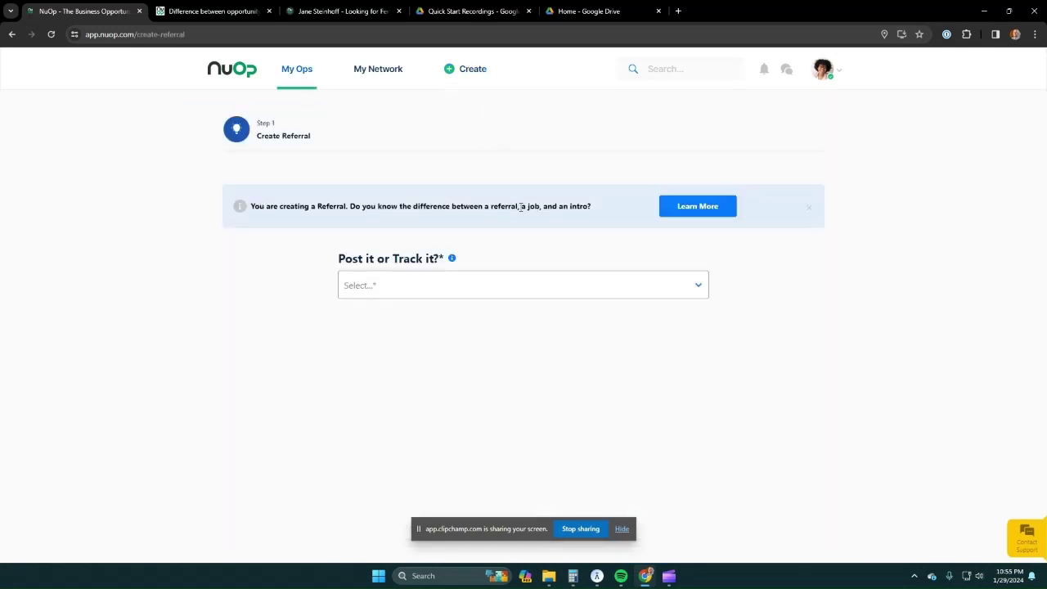
{"action": "left_click", "coordinate": [511, 286]}
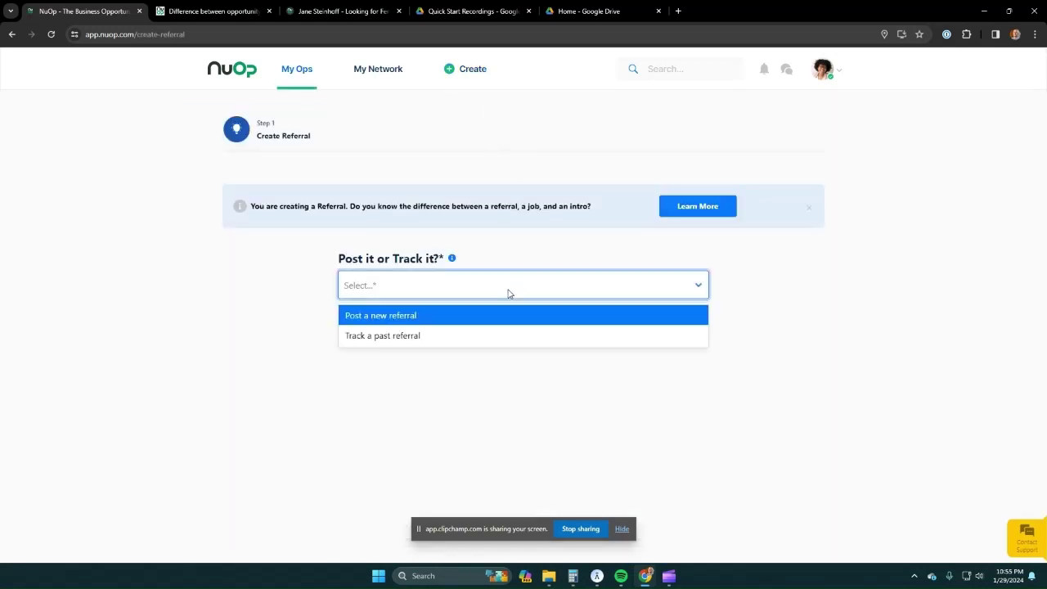
{"action": "left_click", "coordinate": [424, 320]}
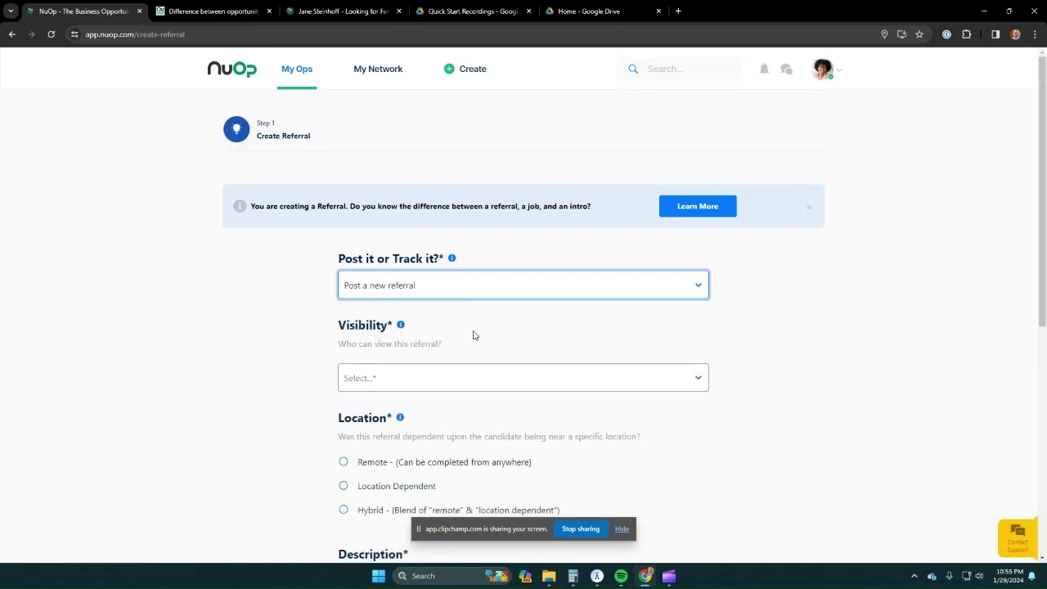
{"action": "scroll", "coordinate": [491, 344], "scroll_direction": "down", "scroll_amount": 1}
{"action": "left_click", "coordinate": [495, 328]}
{"action": "left_click", "coordinate": [397, 354]}
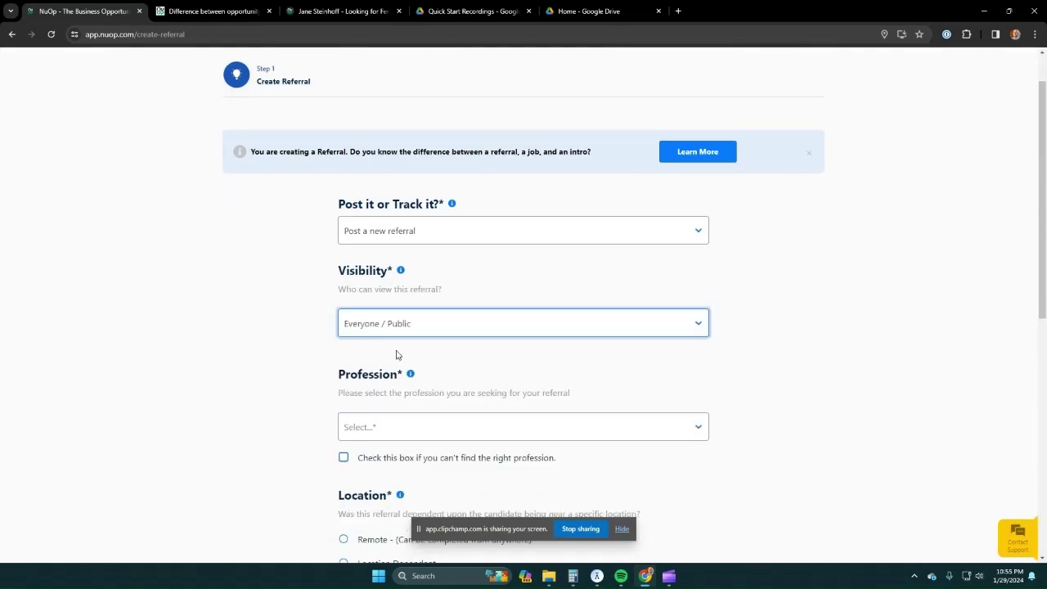
- Choose Accounting as the referral's profession and scroll to the Description and Referral Fee sections
{"action": "scroll", "coordinate": [507, 367], "scroll_direction": "down", "scroll_amount": 2}
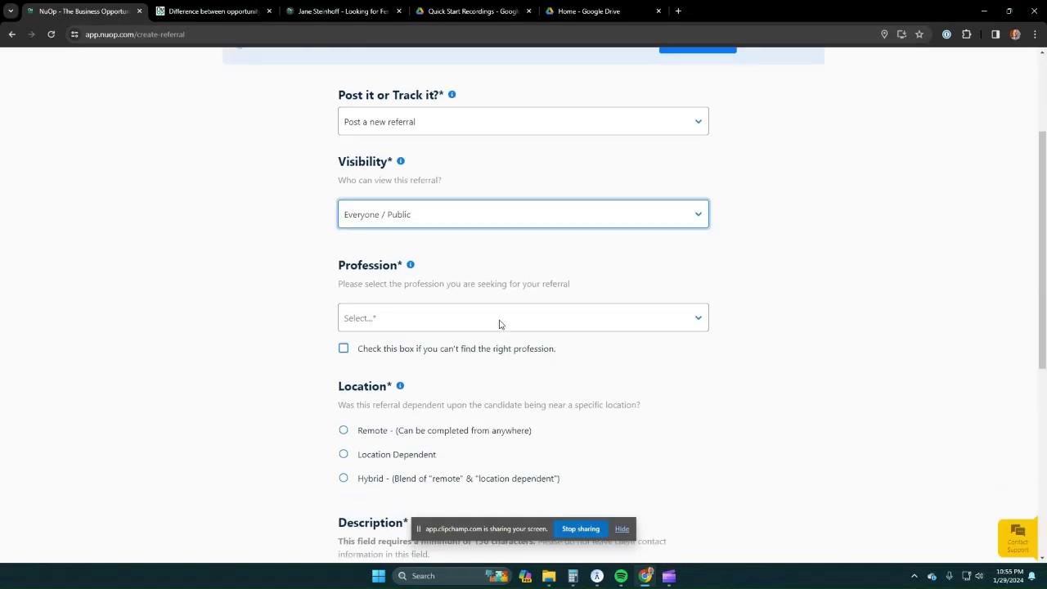
{"action": "left_click", "coordinate": [500, 324]}
{"action": "left_click", "coordinate": [377, 351]}
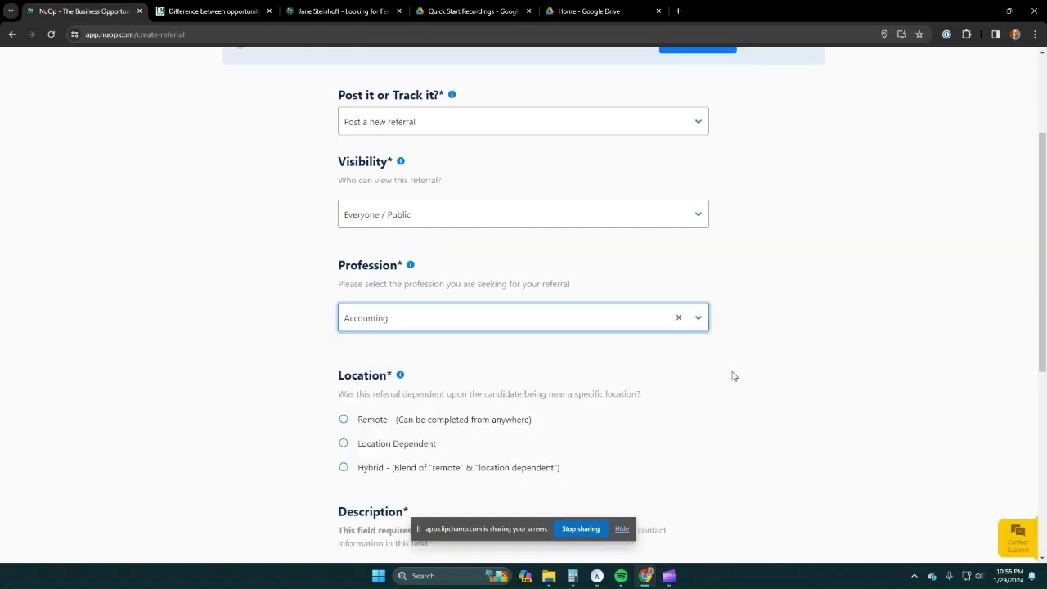
{"action": "scroll", "coordinate": [734, 362], "scroll_direction": "up", "scroll_amount": 2}
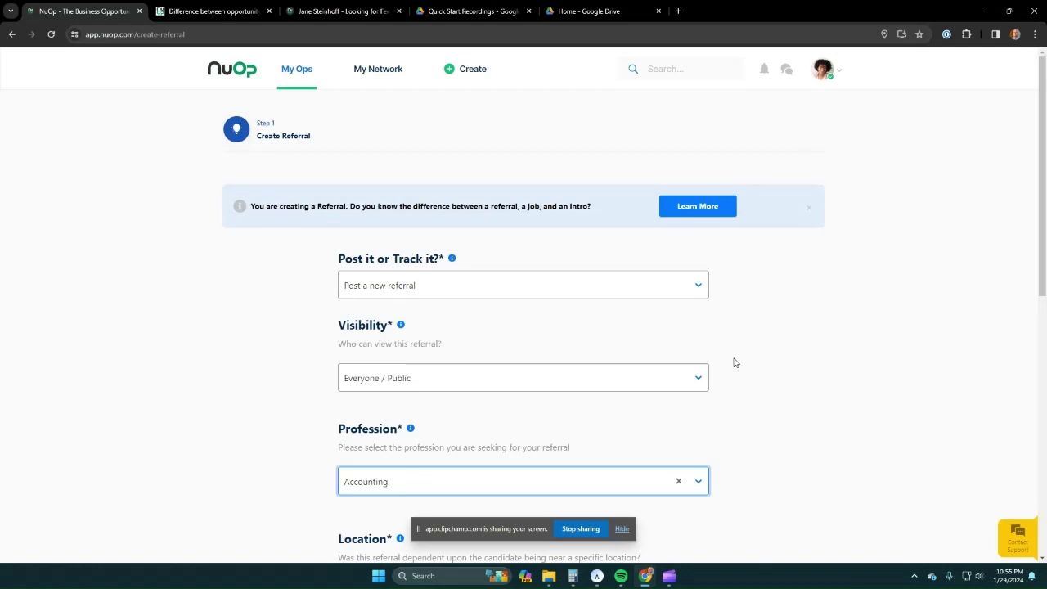
{"action": "scroll", "coordinate": [734, 363], "scroll_direction": "down", "scroll_amount": 2}
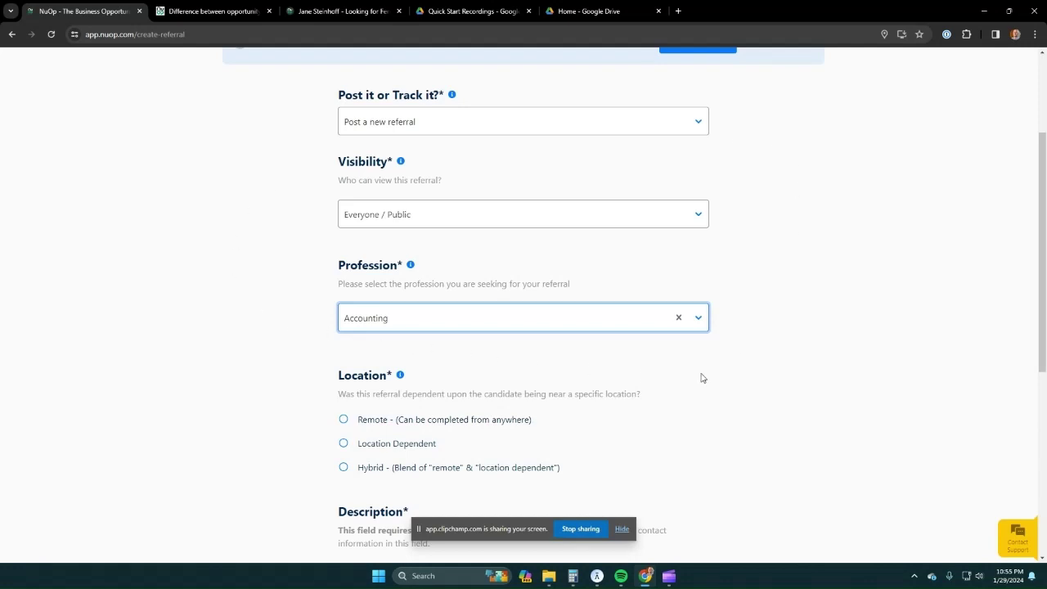
{"action": "scroll", "coordinate": [581, 332], "scroll_direction": "down", "scroll_amount": 1}
{"action": "scroll", "coordinate": [437, 301], "scroll_direction": "down", "scroll_amount": 2}
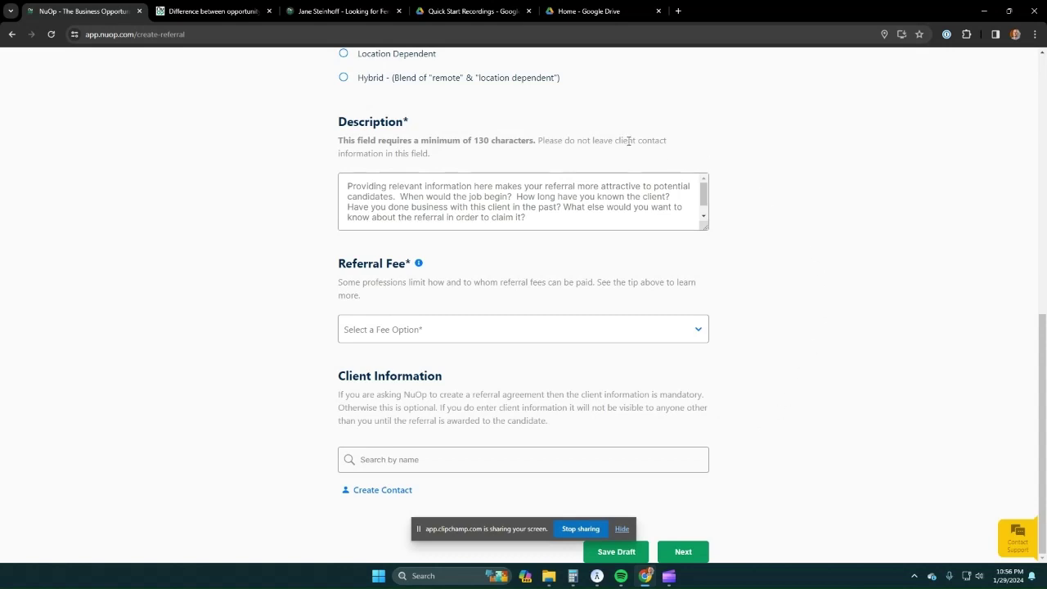
{"action": "scroll", "coordinate": [727, 433], "scroll_direction": "up", "scroll_amount": 4}
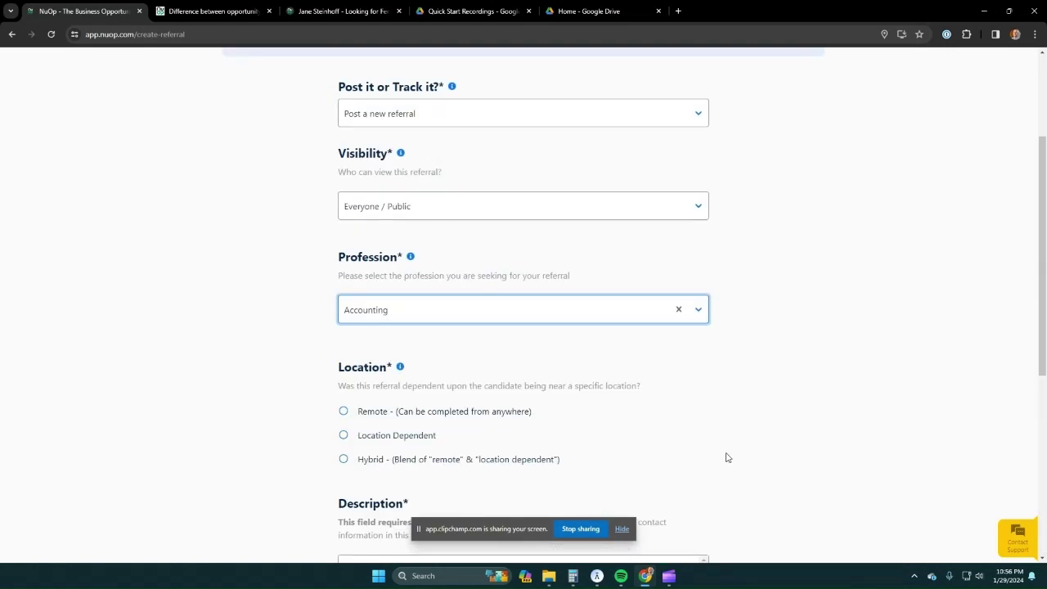
{"action": "scroll", "coordinate": [726, 457], "scroll_direction": "up", "scroll_amount": 3}
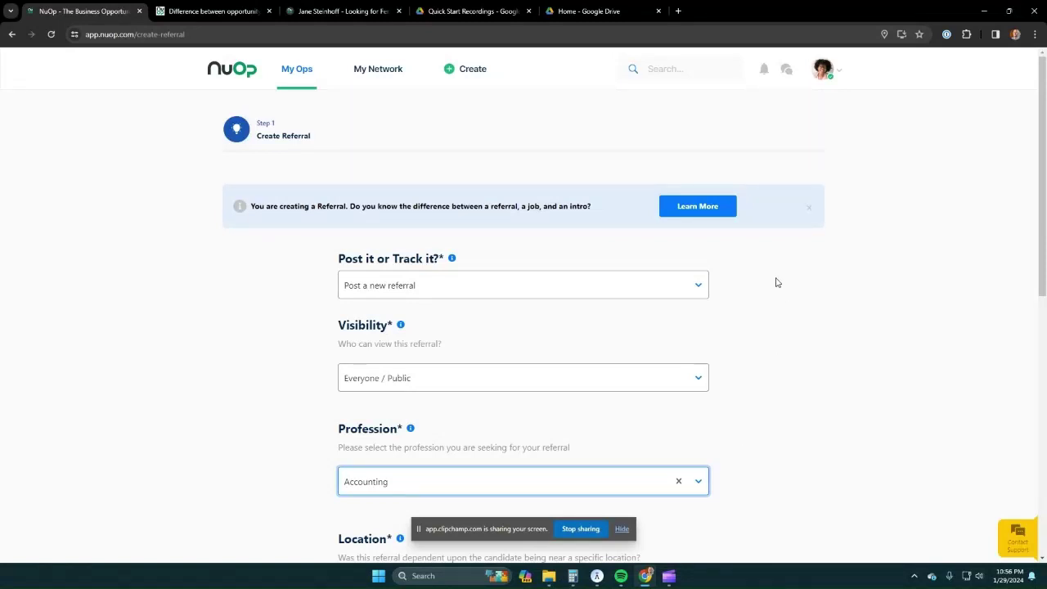
- View the Fence Services referral's details from the home feed, then return to Op List
{"action": "left_click", "coordinate": [229, 78]}
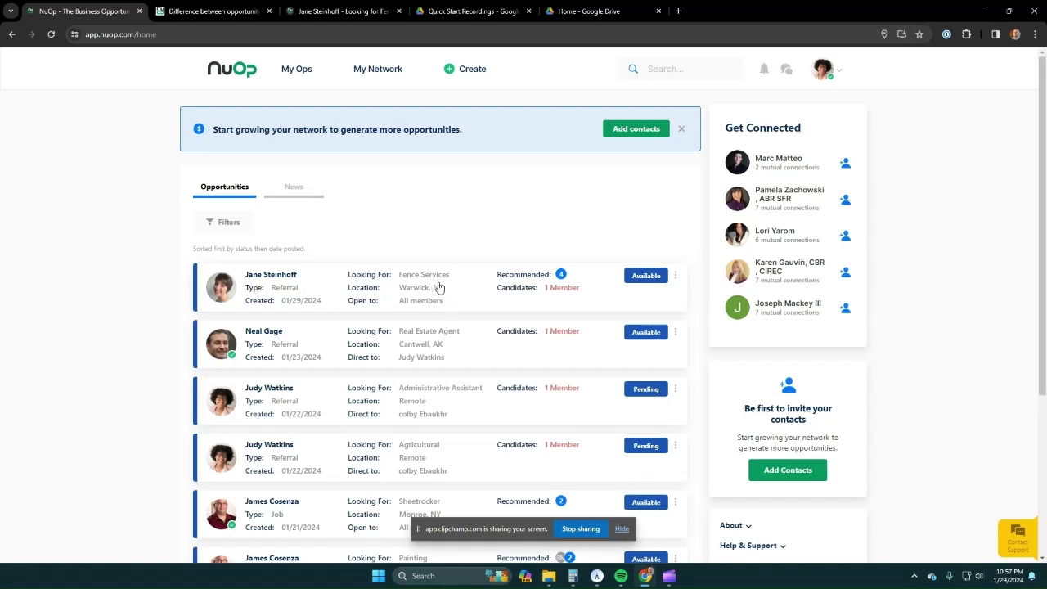
{"action": "left_click", "coordinate": [456, 290]}
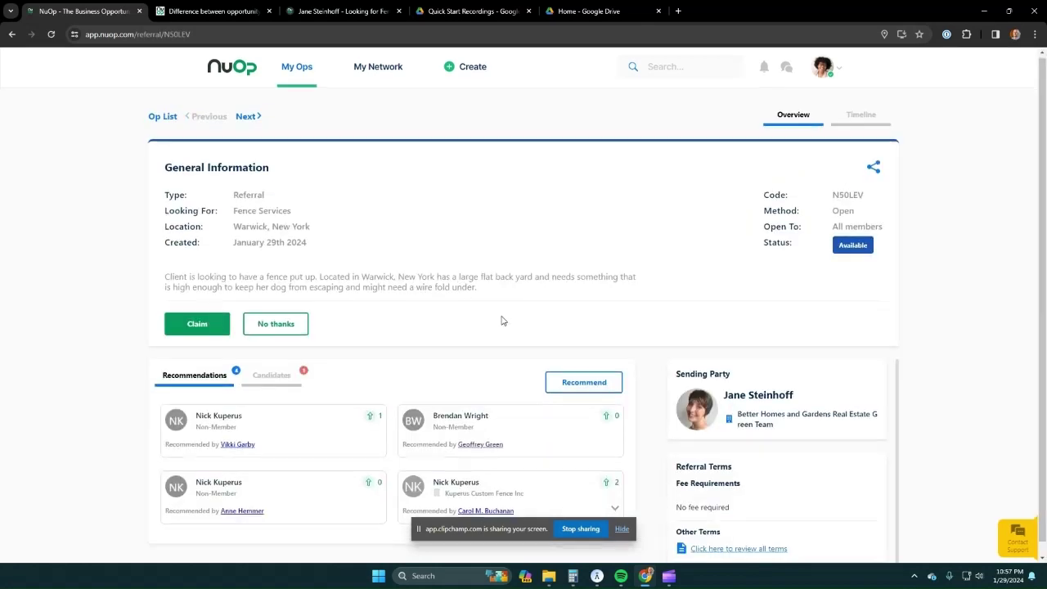
{"action": "scroll", "coordinate": [500, 319], "scroll_direction": "down", "scroll_amount": 1}
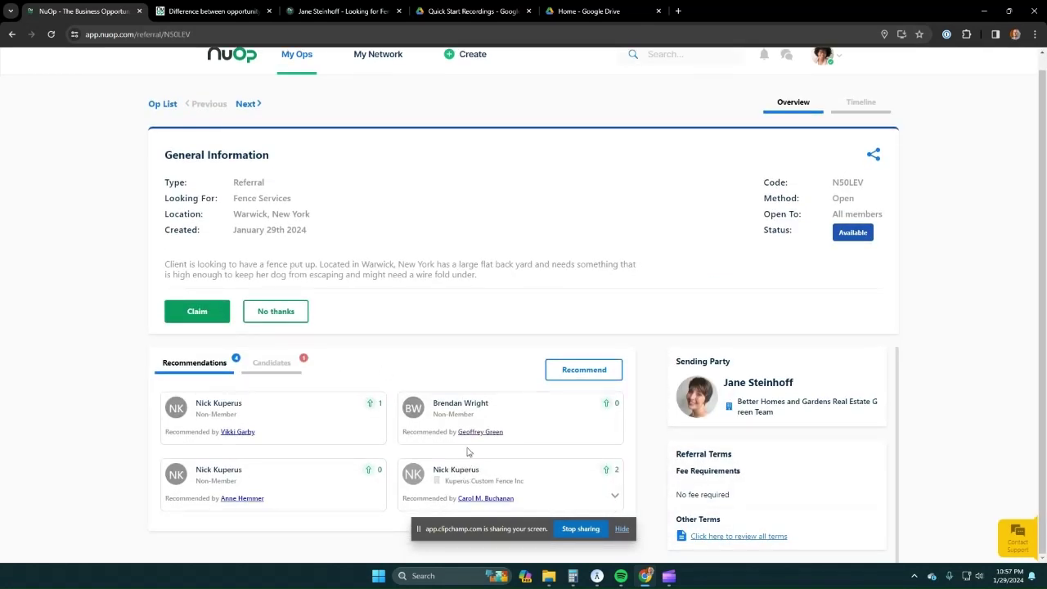
{"action": "scroll", "coordinate": [491, 250], "scroll_direction": "up", "scroll_amount": 1}
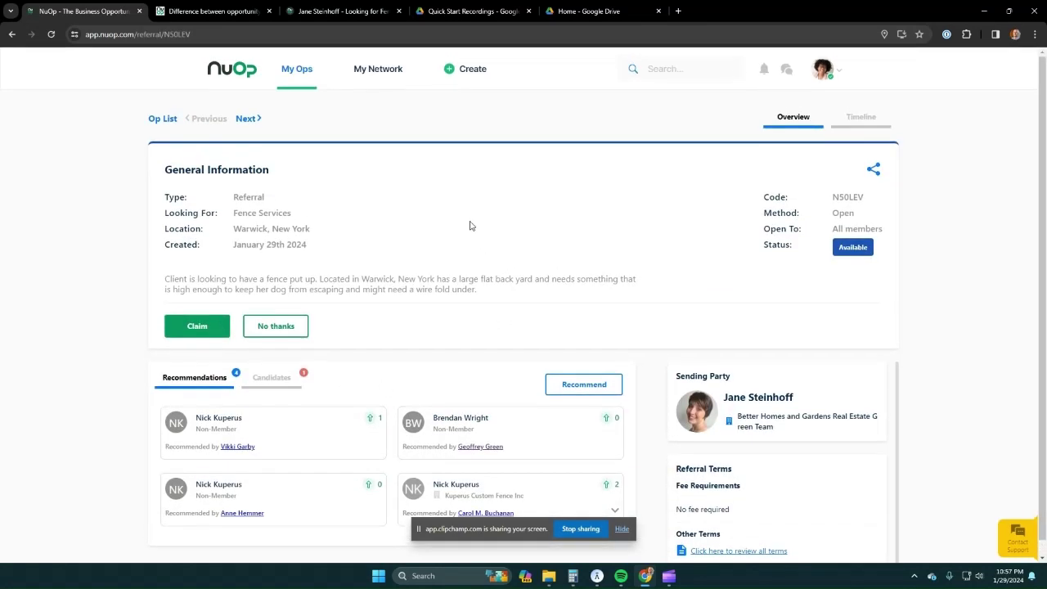
{"action": "left_click", "coordinate": [166, 123]}
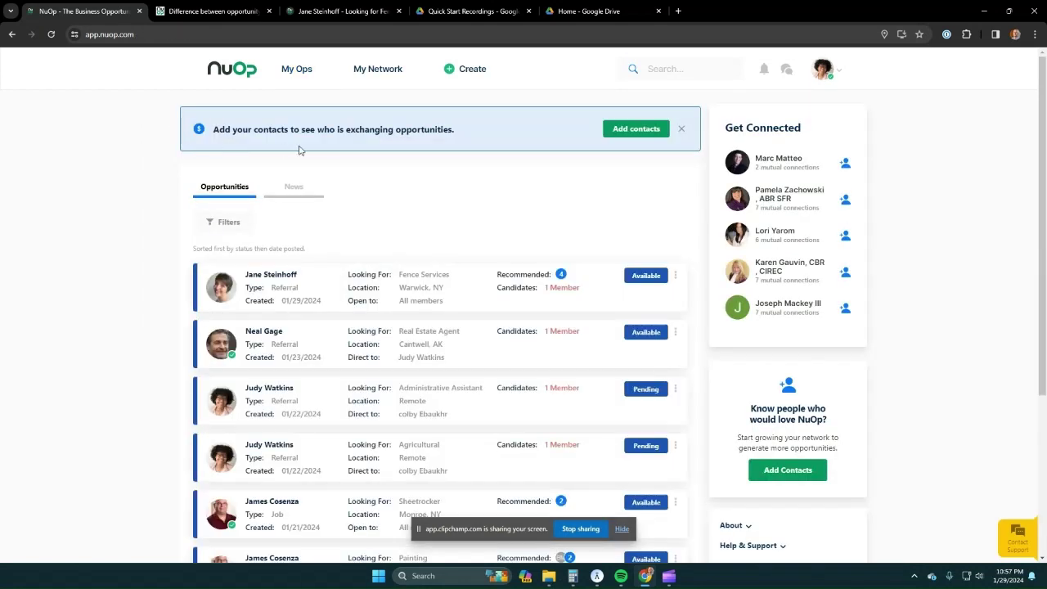
- Switch to the 'Looking for Fence Services' tab and scroll through the public Warwick, NY listing
{"action": "left_click", "coordinate": [342, 12]}
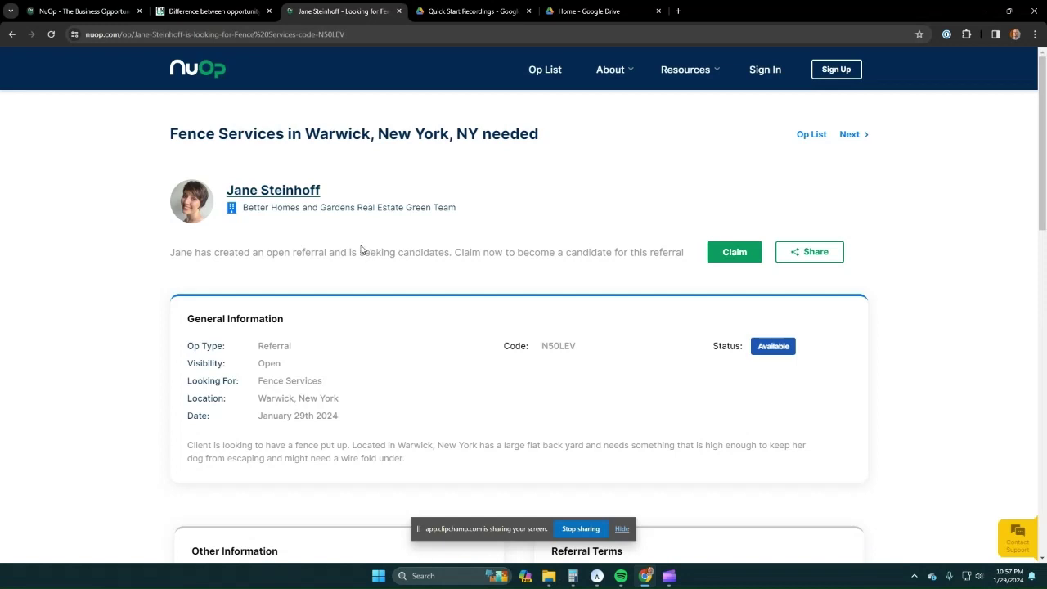
{"action": "scroll", "coordinate": [369, 271], "scroll_direction": "down", "scroll_amount": 3}
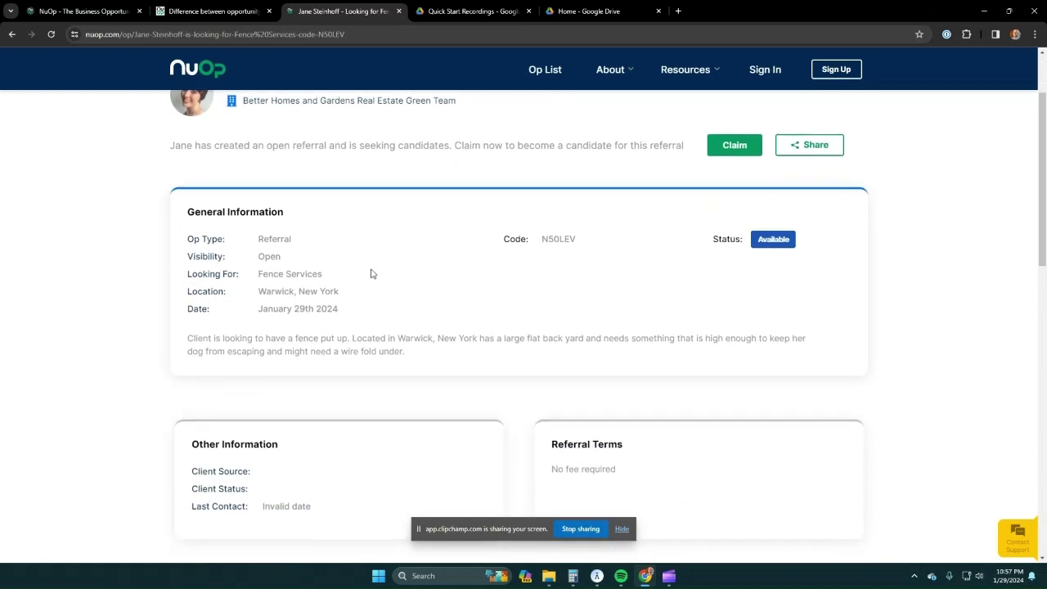
{"action": "scroll", "coordinate": [866, 303], "scroll_direction": "up", "scroll_amount": 3}
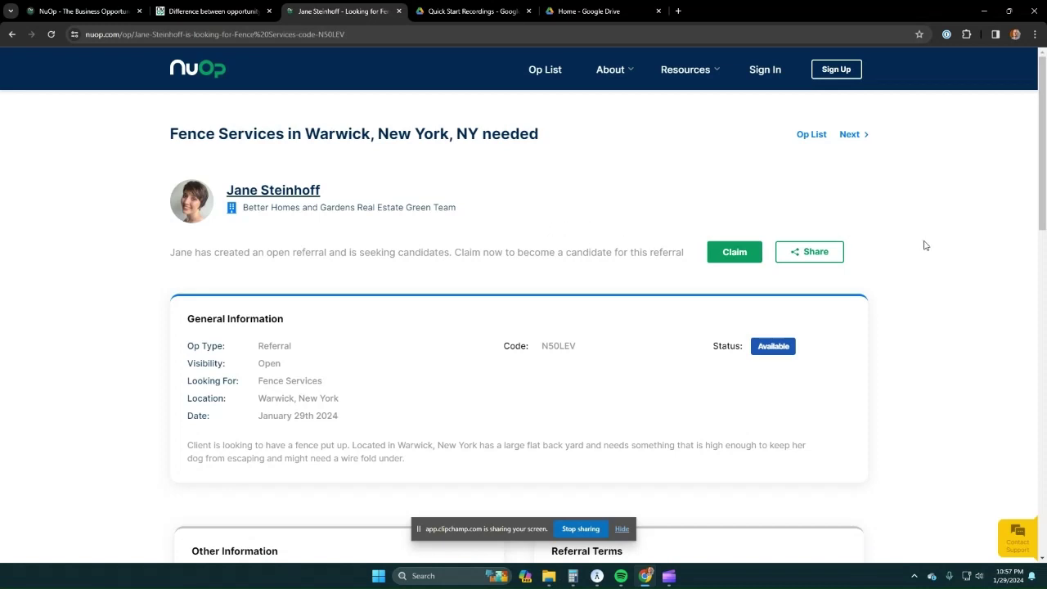
{"action": "scroll", "coordinate": [925, 246], "scroll_direction": "down", "scroll_amount": 7}
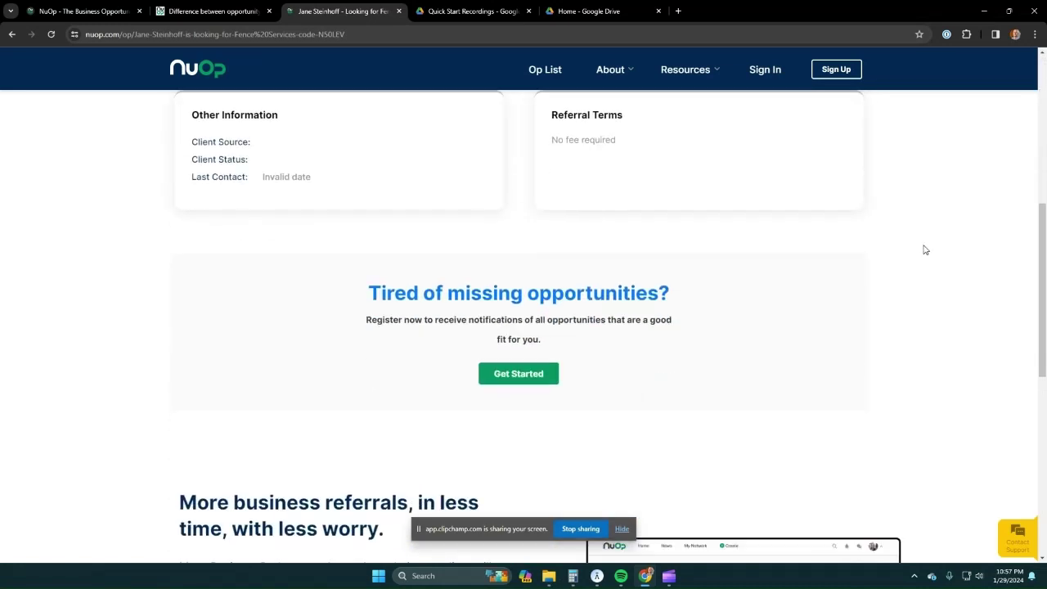
{"action": "scroll", "coordinate": [925, 251], "scroll_direction": "up", "scroll_amount": 7}
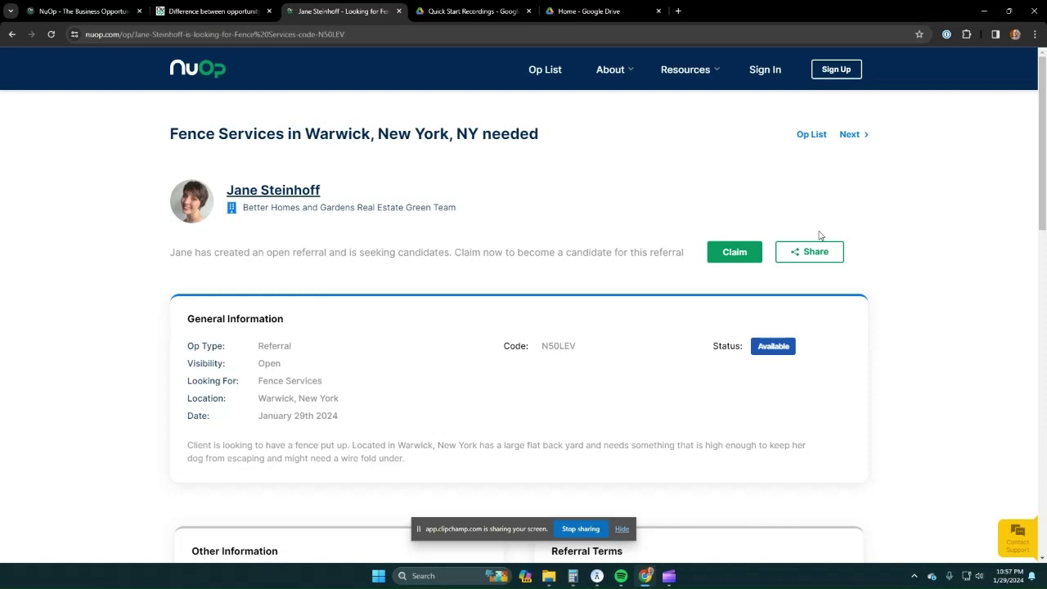
- Open the poster's public profile and select its URL in the address bar
{"action": "left_click", "coordinate": [265, 196]}
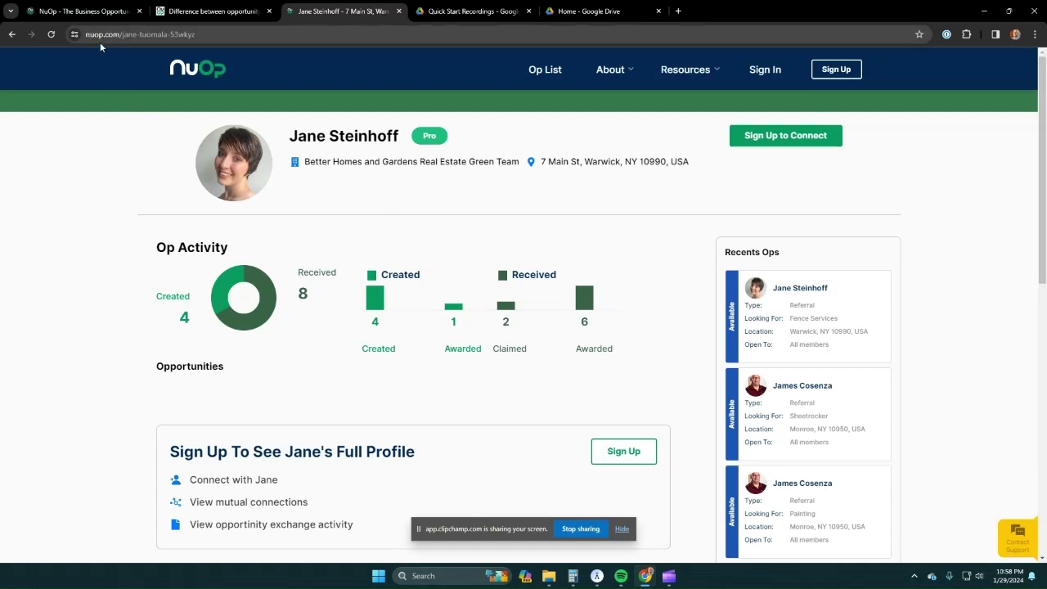
{"action": "left_click", "coordinate": [206, 36]}
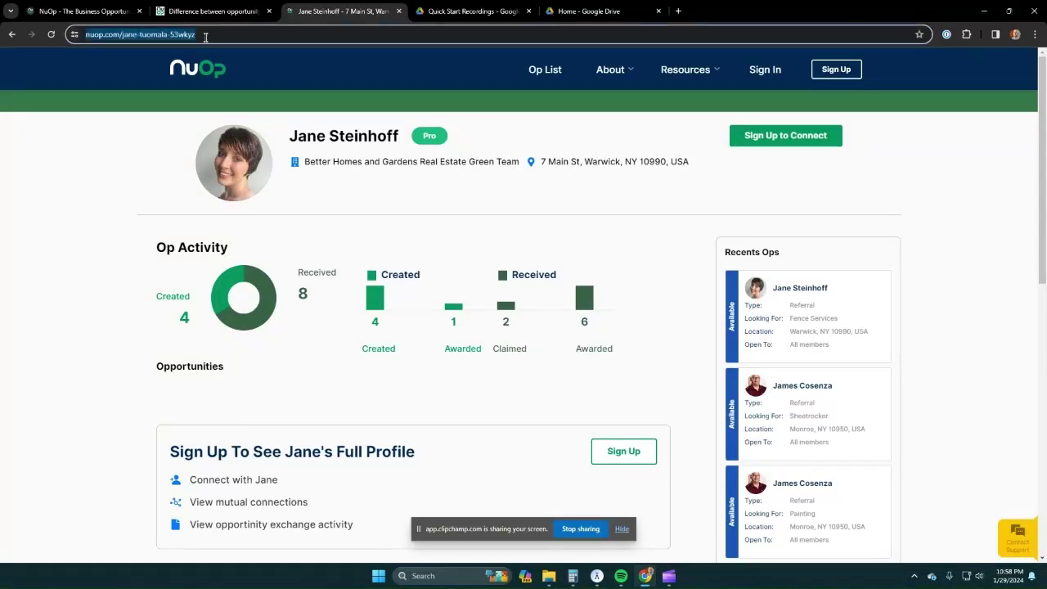
- Load another member's profile by editing the short profile URL, then return to the dashboard tab
{"action": "left_click", "coordinate": [205, 36]}
{"action": "key", "text": "BackSpace"}
{"action": "key", "text": "BackSpace"}
{"action": "key", "text": "BackSpace"}
{"action": "key", "text": "BackSpace"}
{"action": "key", "text": "BackSpace"}
{"action": "key", "text": "BackSpace"}
{"action": "key", "text": "BackSpace"}
{"action": "key", "text": "BackSpace"}
{"action": "key", "text": "BackSpace"}
{"action": "key", "text": "BackSpace"}
{"action": "key", "text": "BackSpace"}
{"action": "key", "text": "BackSpace"}
{"action": "key", "text": "BackSpace"}
{"action": "key", "text": "BackSpace"}
{"action": "key", "text": "BackSpace"}
{"action": "key", "text": "BackSpace"}
{"action": "key", "text": "BackSpace"}
{"action": "key", "text": "BackSpace"}
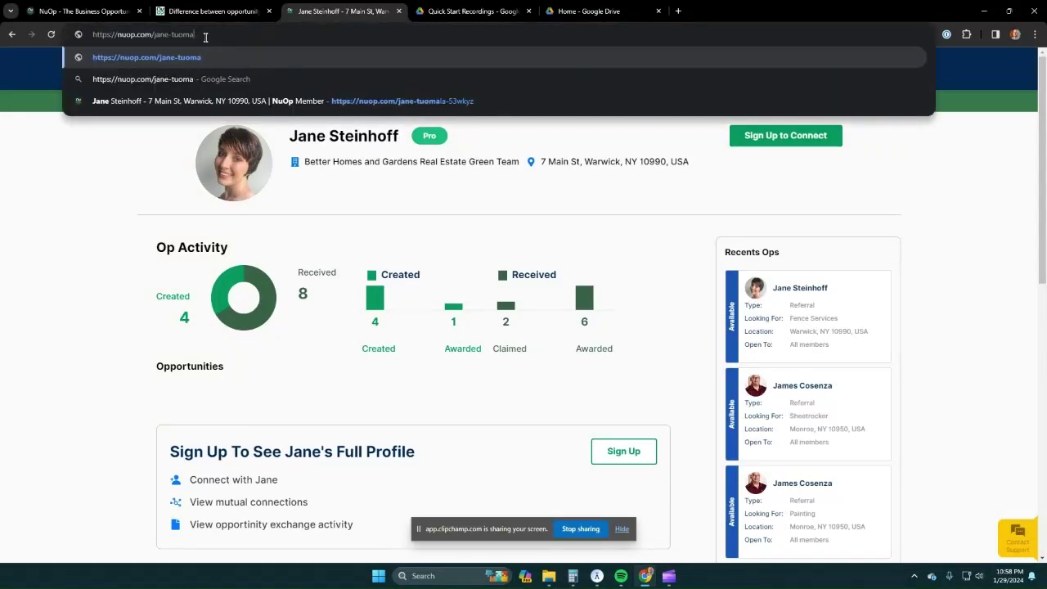
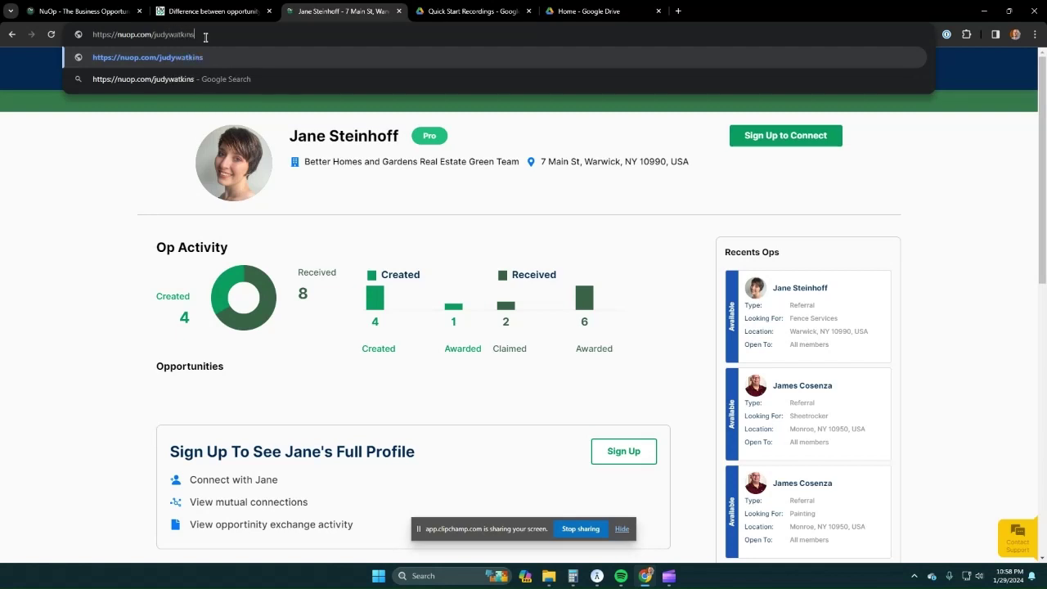
{"action": "key", "text": "Return"}
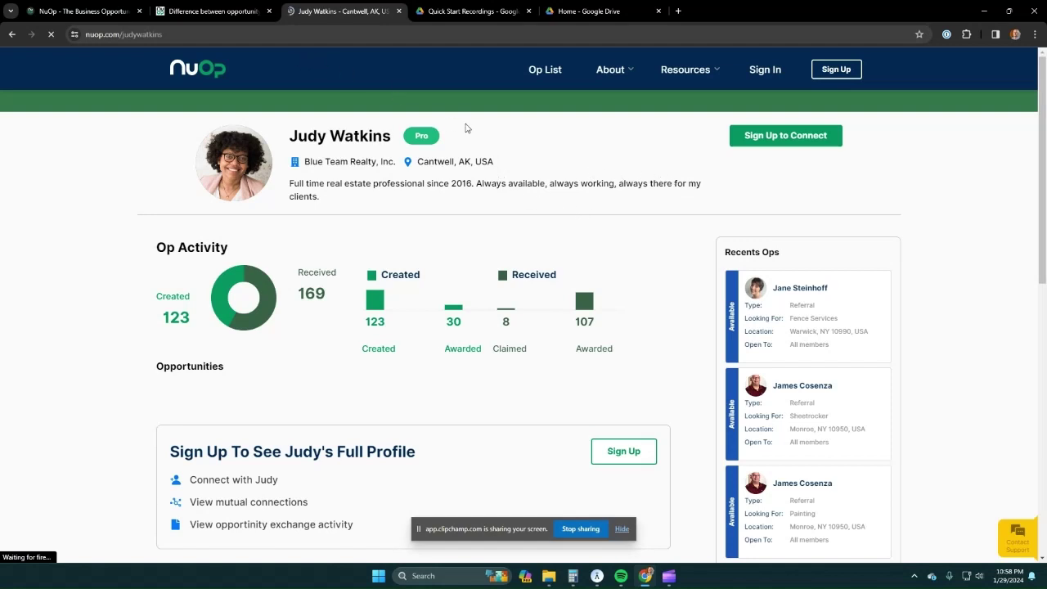
{"action": "left_click", "coordinate": [90, 10]}
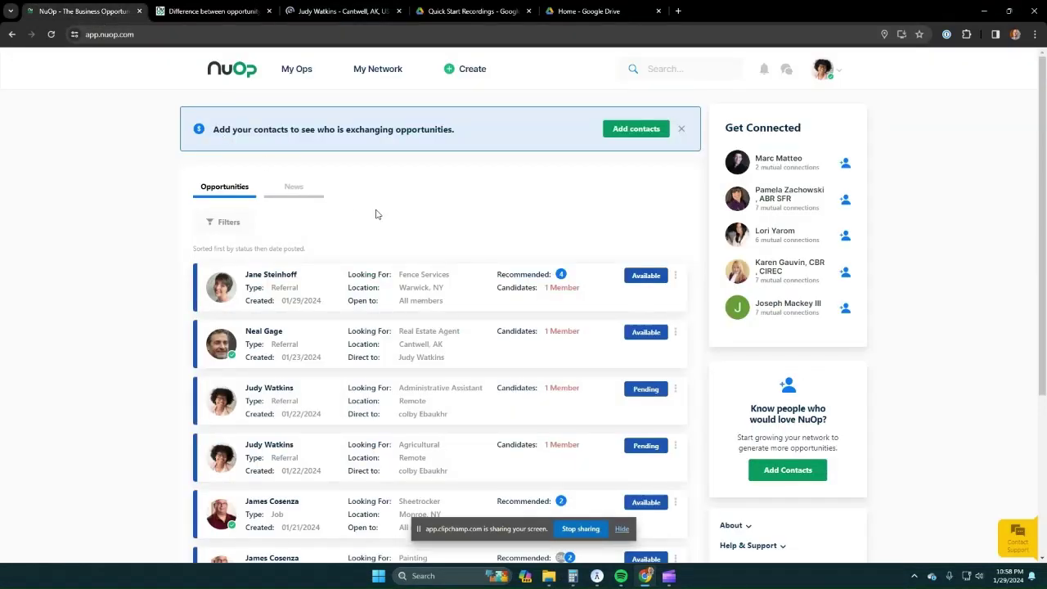